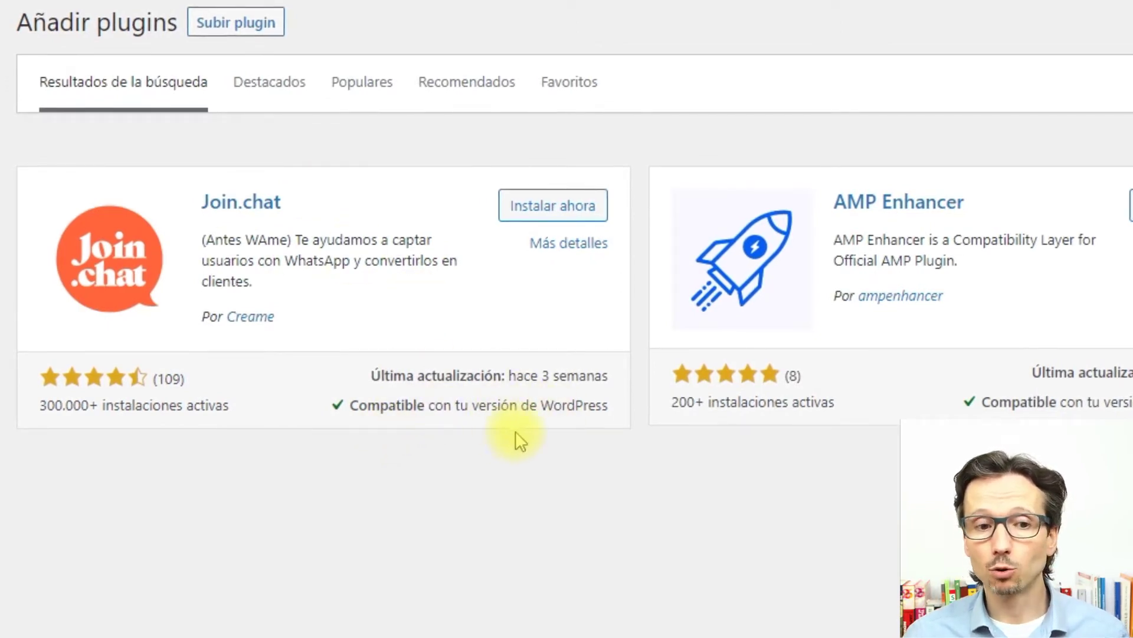
Step: Install and activate the Join.chat plugin, then go to Ajustes > Join.chat
left_click(531, 214)
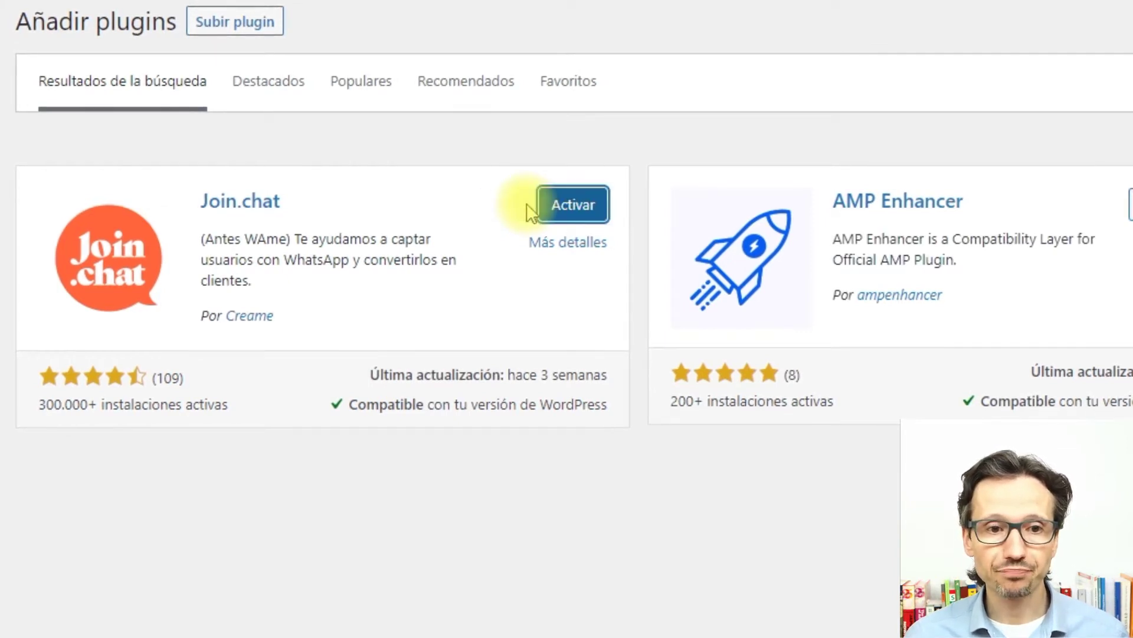
left_click(581, 217)
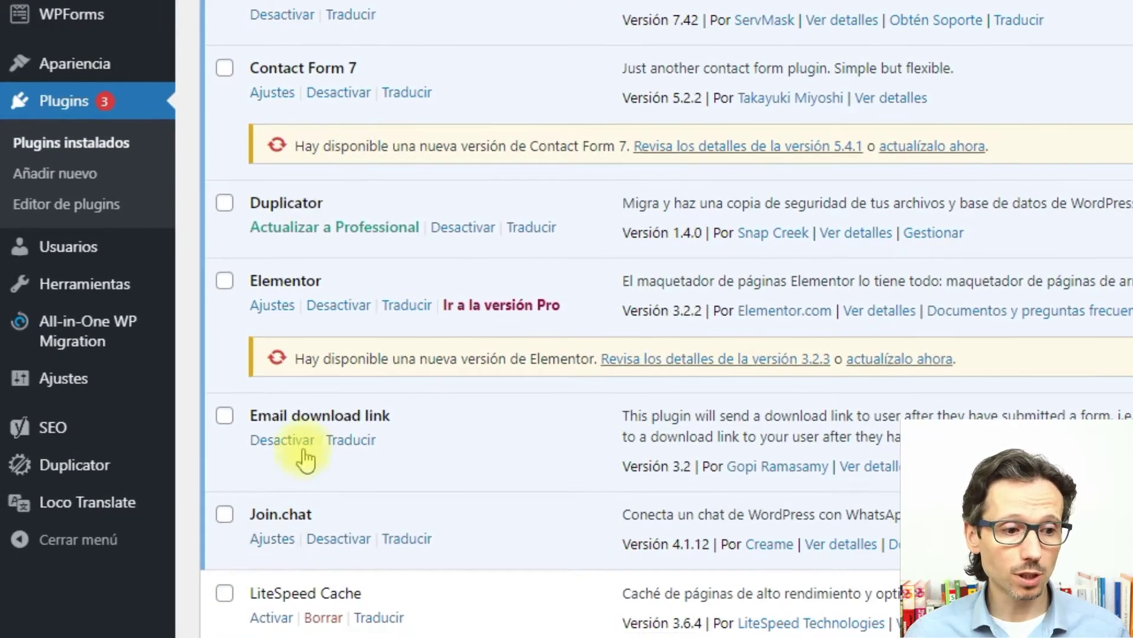
mouse_move(51, 380)
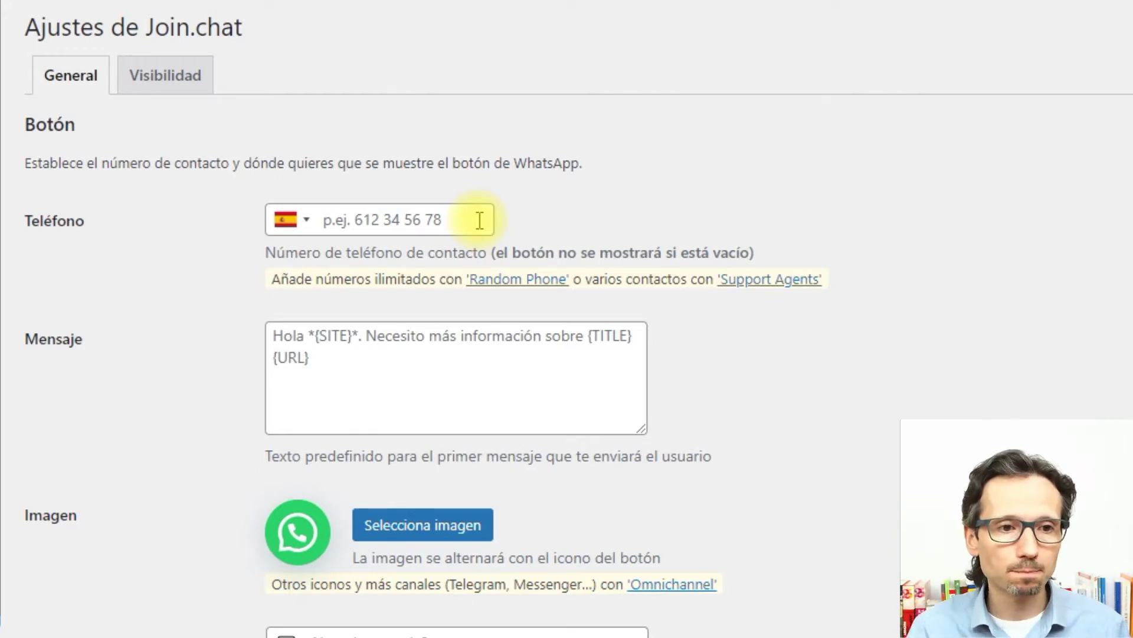
Step: Keep Spain (+34) as the country code and paste the WhatsApp contact phone number
left_click(303, 226)
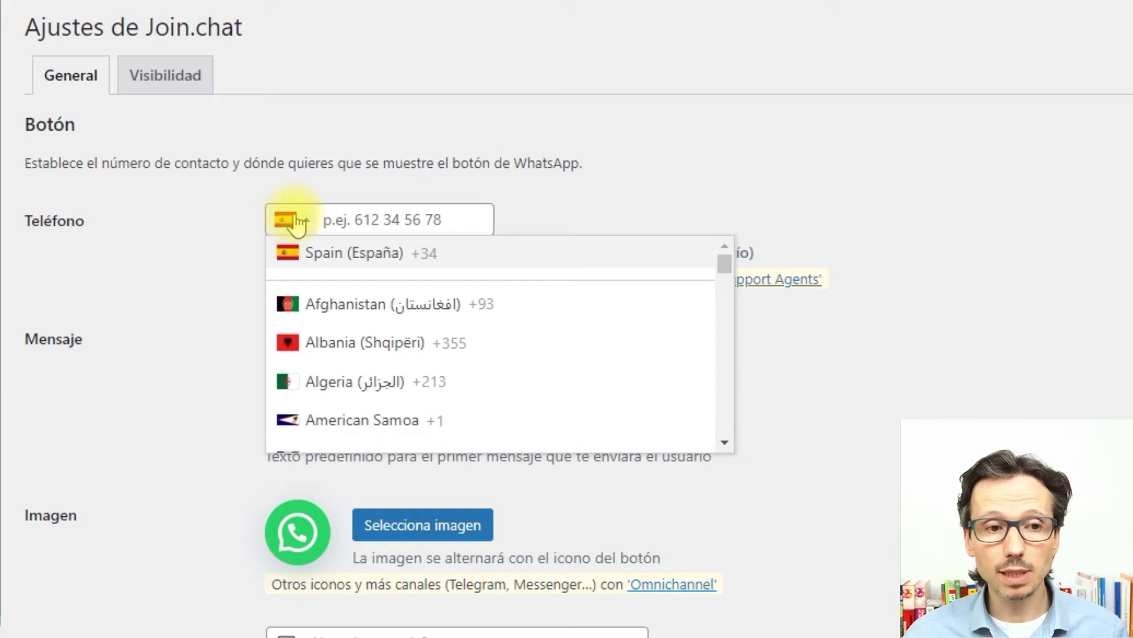
left_click(281, 216)
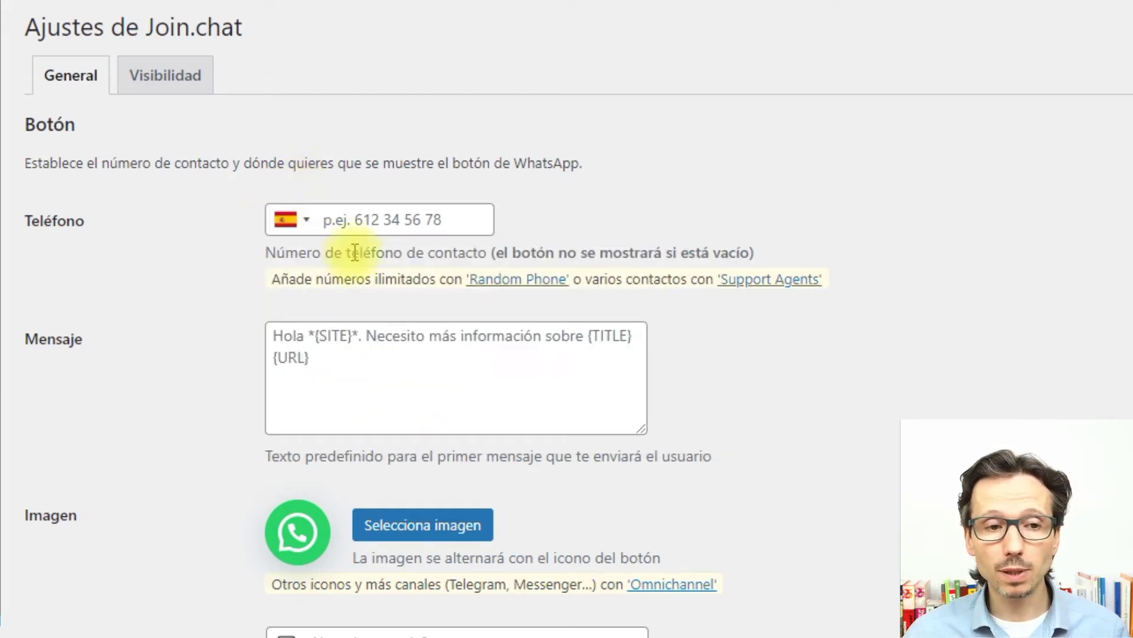
left_click(422, 221)
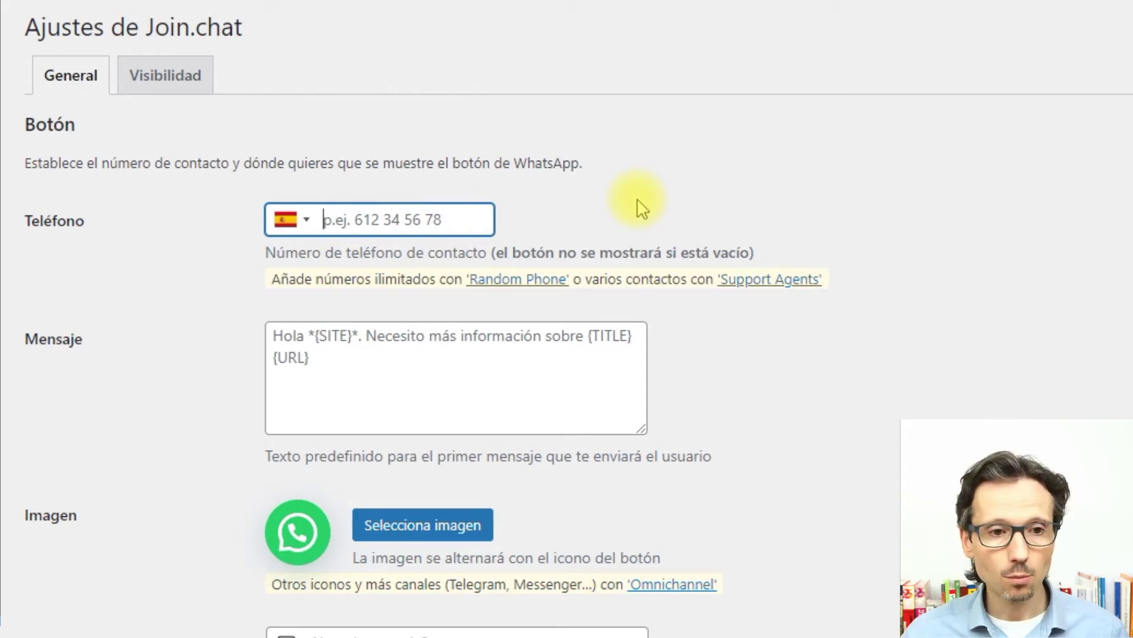
type("675 12 34 56")
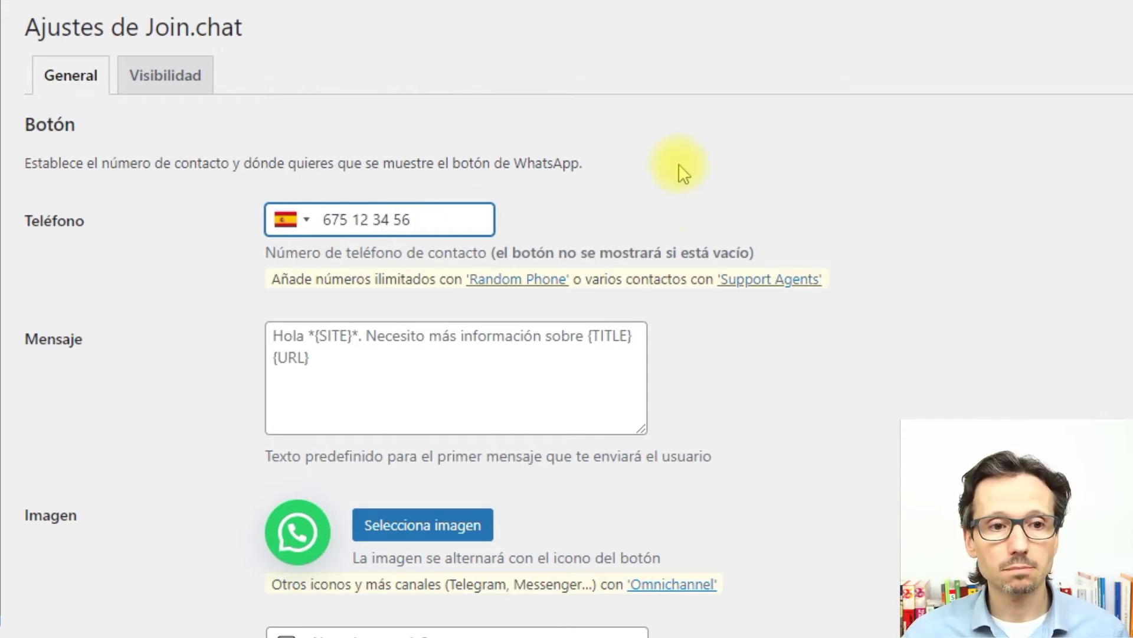
left_click(677, 143)
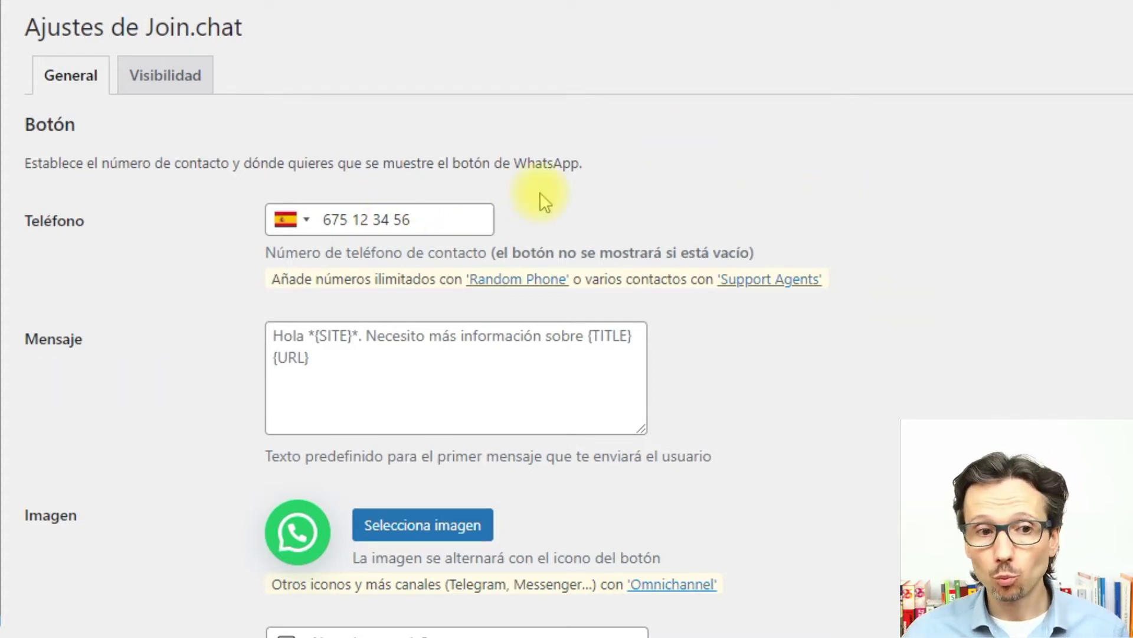
scroll(790, 263, "down", 2)
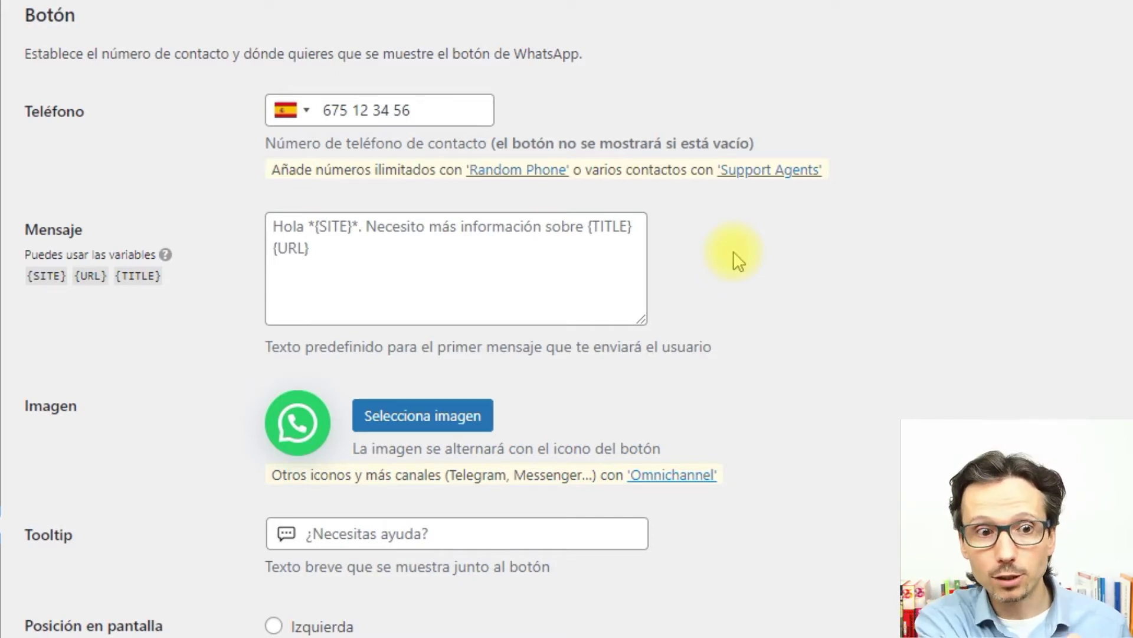
Step: Replace the Mensaje text with 'Hola, desearía más información sobre'
left_click(367, 253)
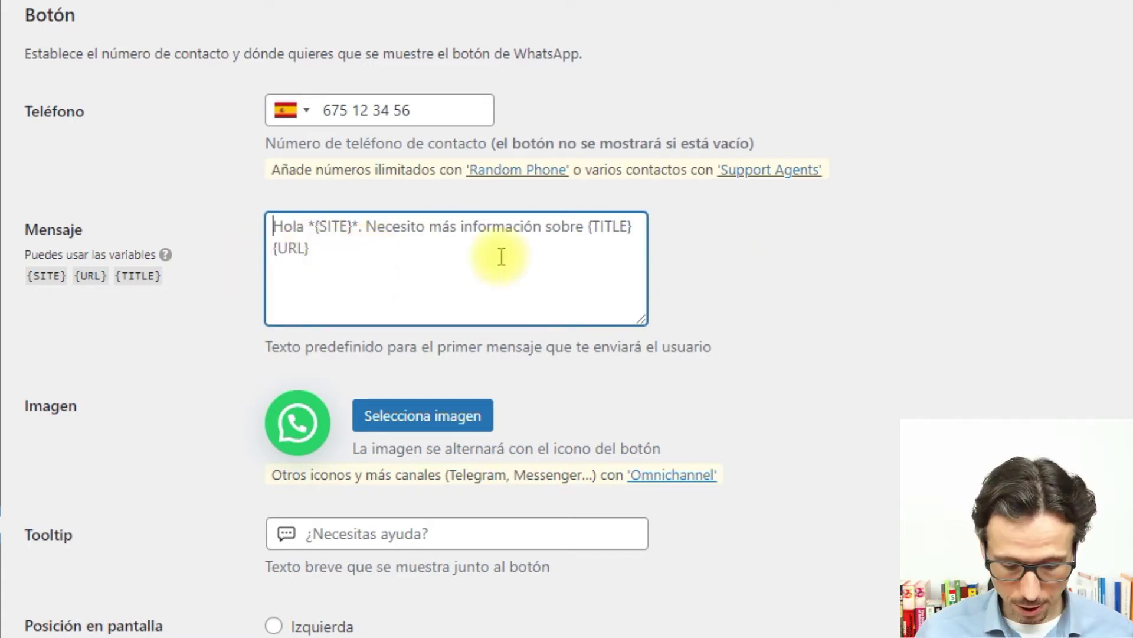
type("Hola,")
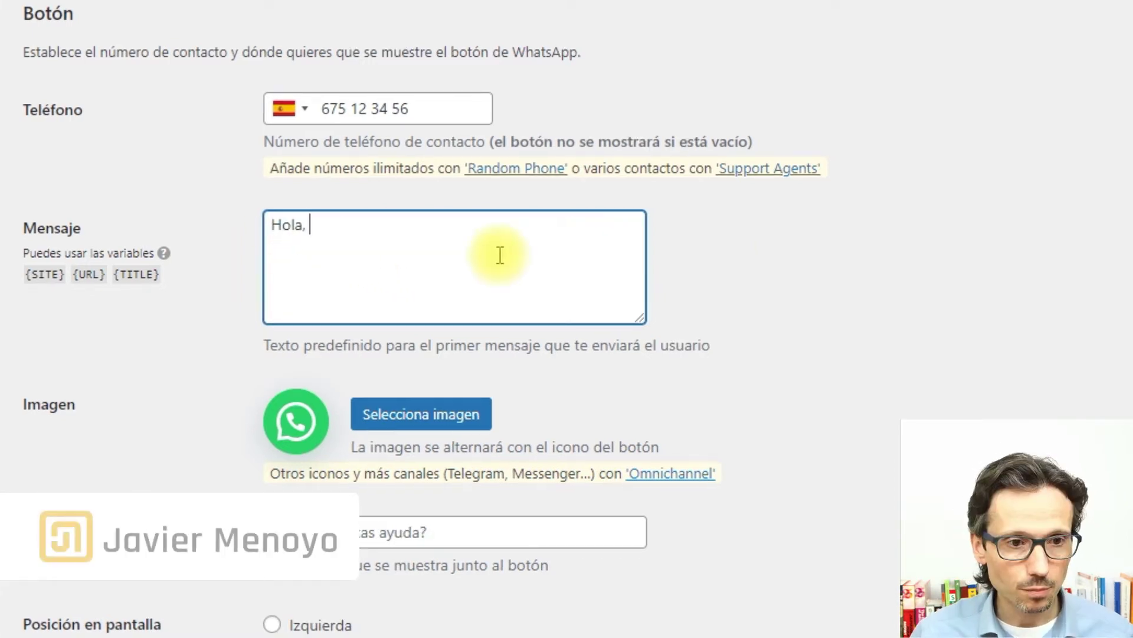
type(" desear")
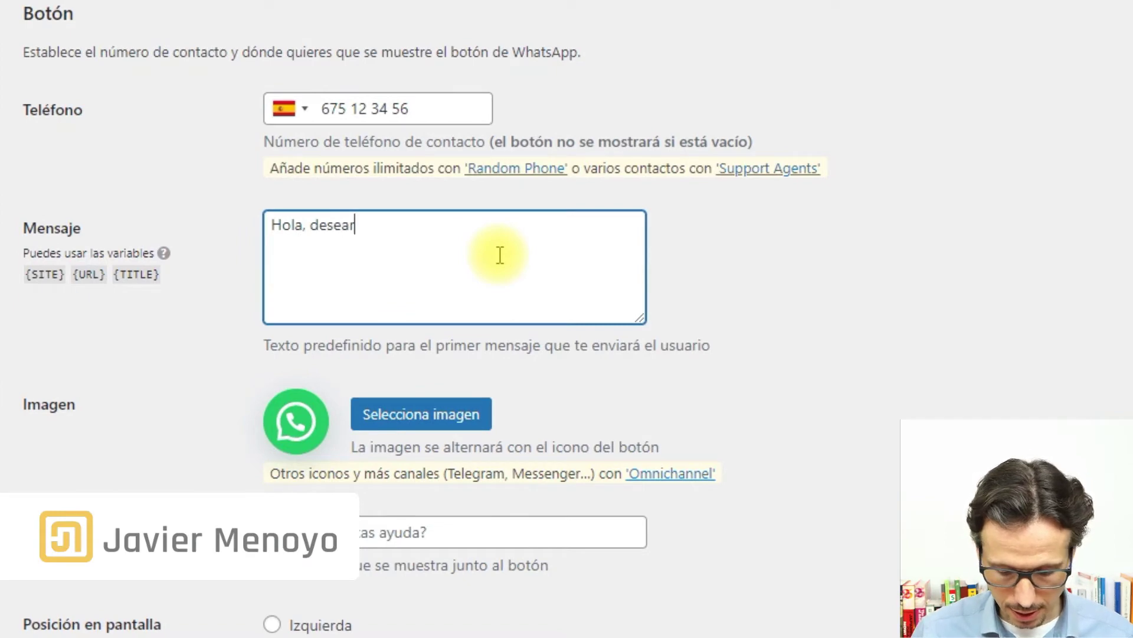
type("ía más i")
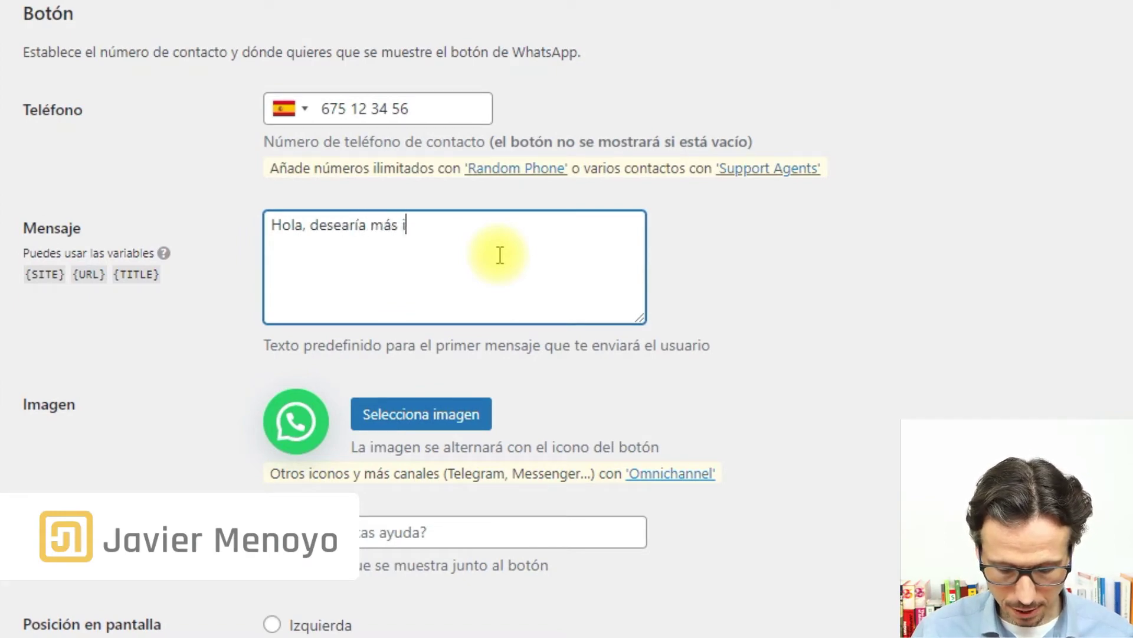
type("nformaci")
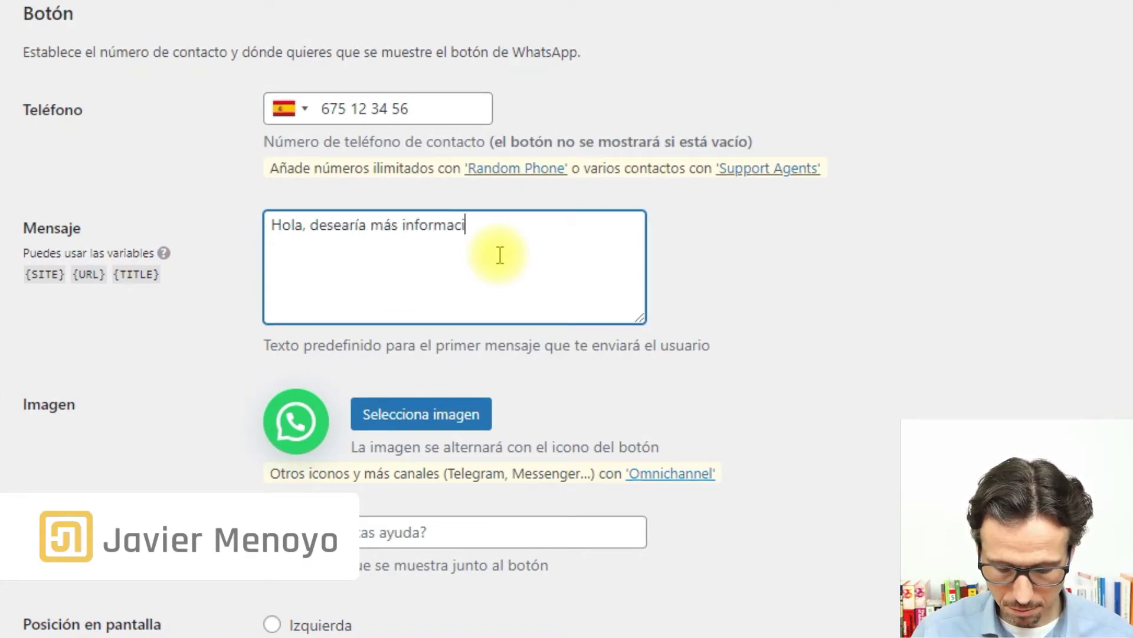
type("ón sobre")
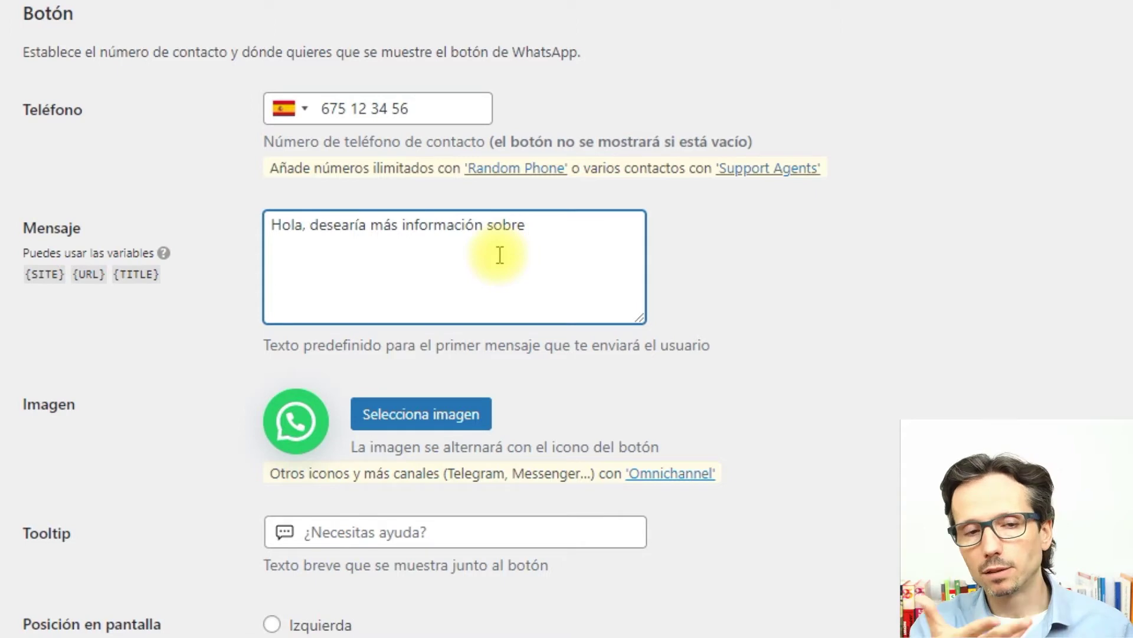
left_click(895, 337)
scroll(713, 218, "down", 2)
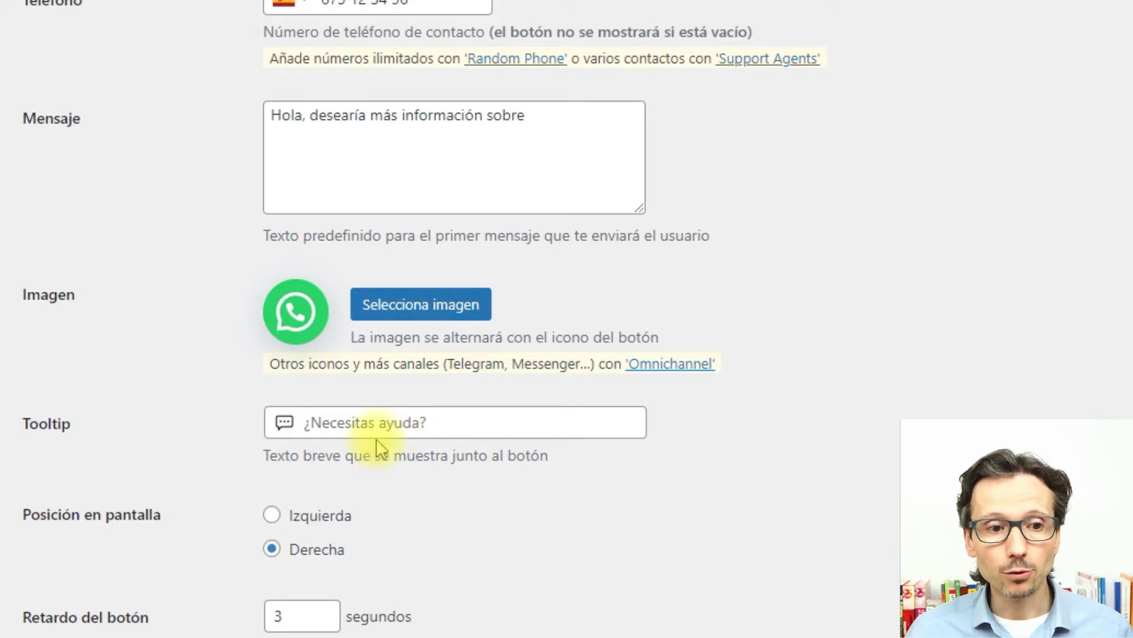
Step: Set the tooltip to 'Chatea con nosotros' and save the Join.chat settings
left_click(424, 426)
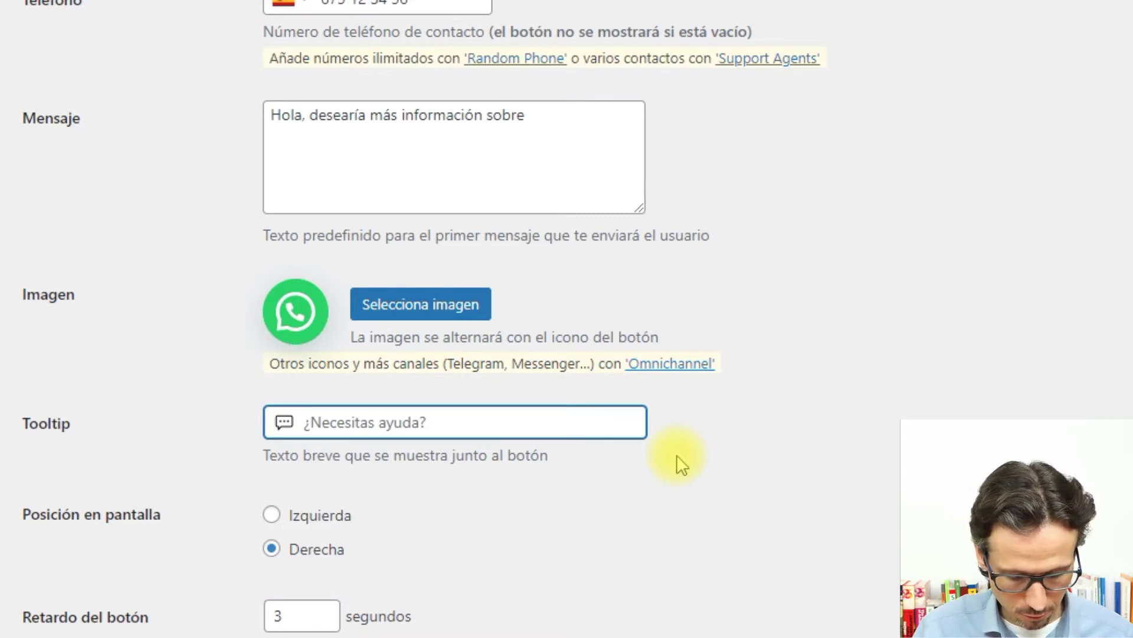
type("Chatea ")
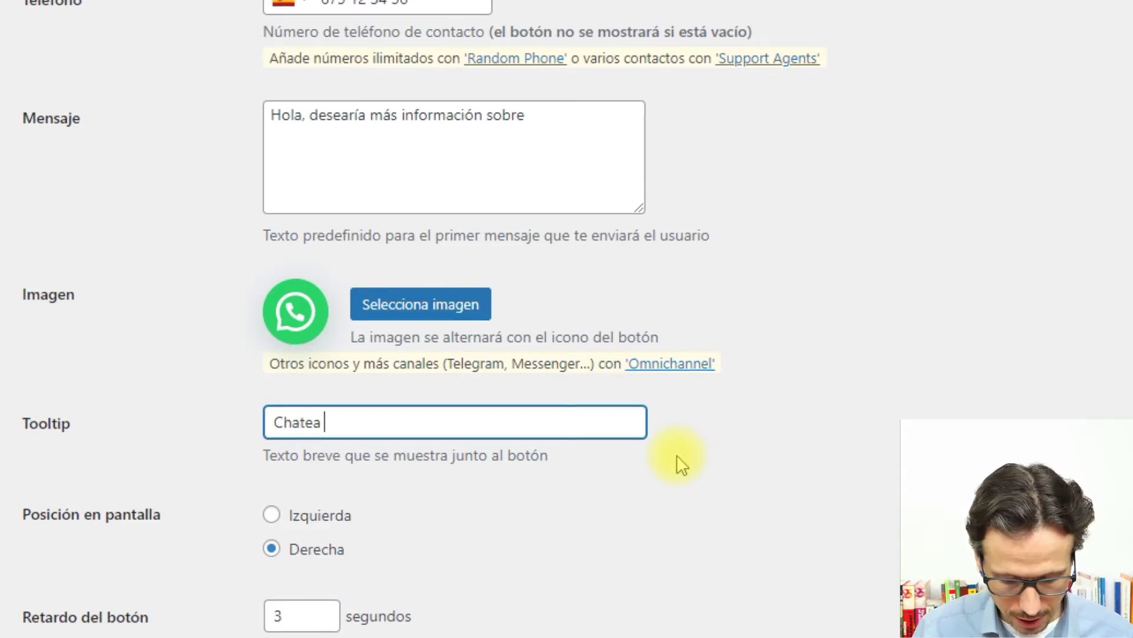
type("con nosotros")
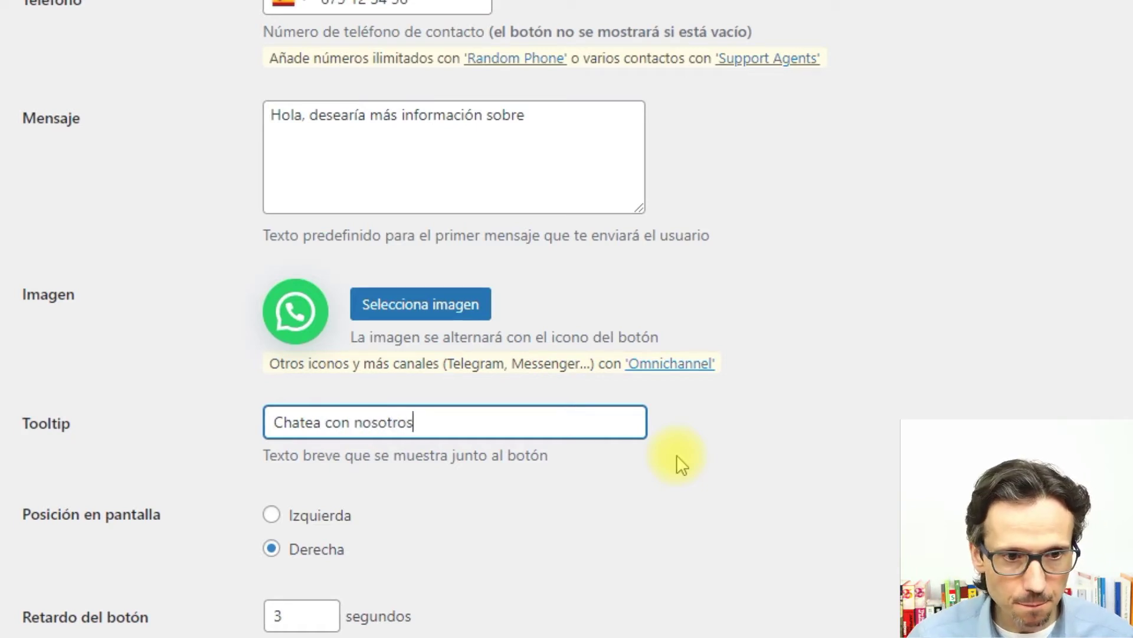
scroll(631, 491, "down", 15)
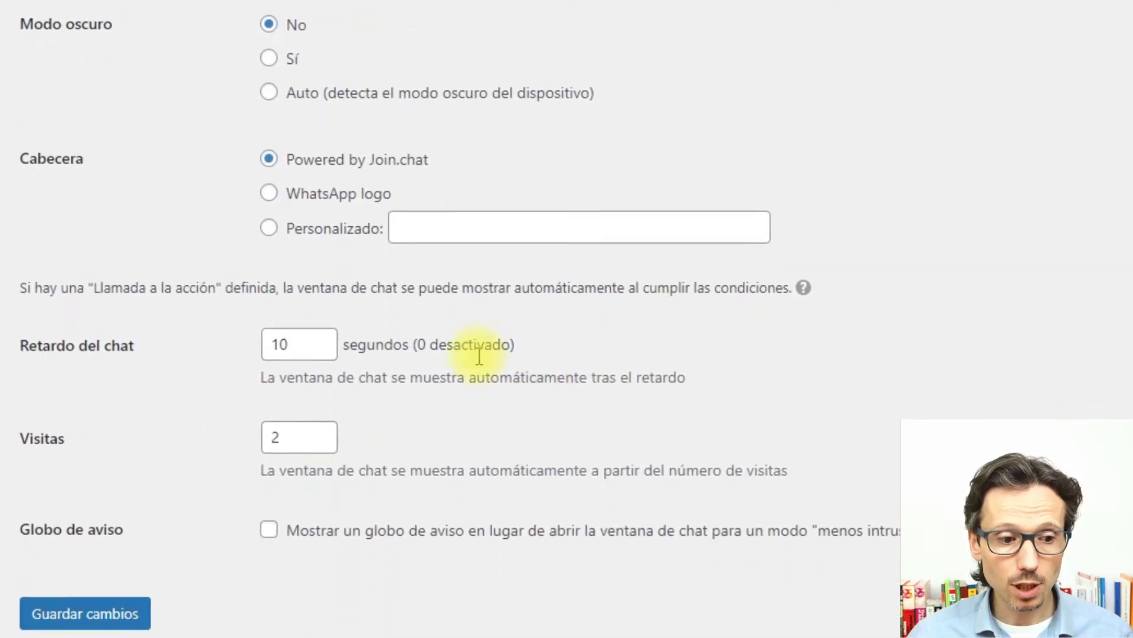
left_click(100, 617)
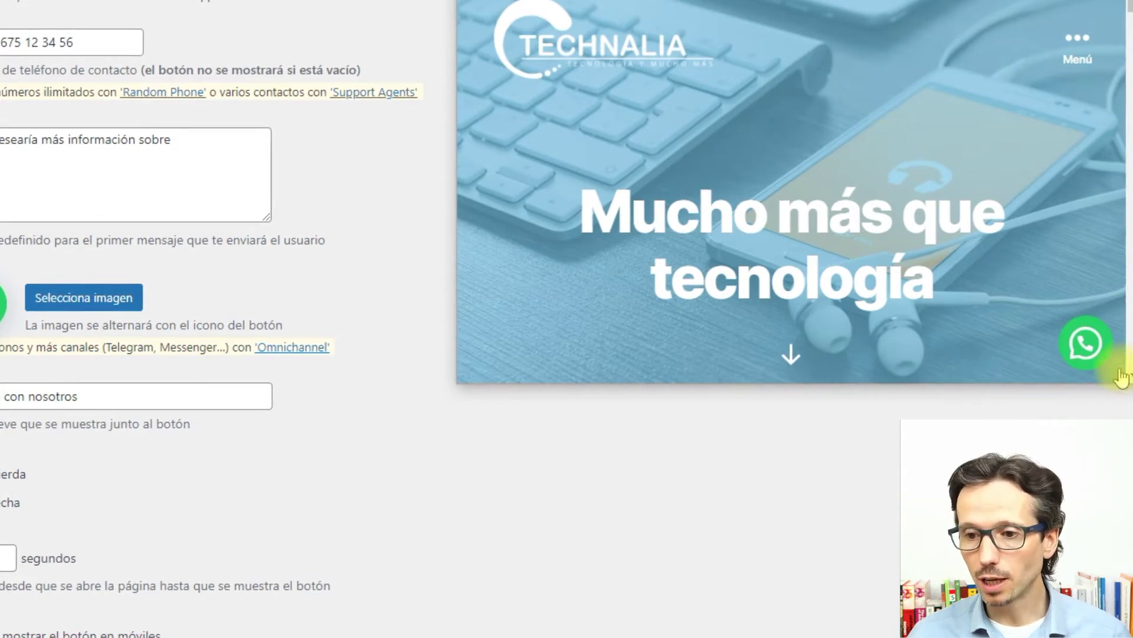
Step: Narrow the Technalia site window and scroll through the Join.chat settings beside it
left_click_drag(1124, 254, 1067, 258)
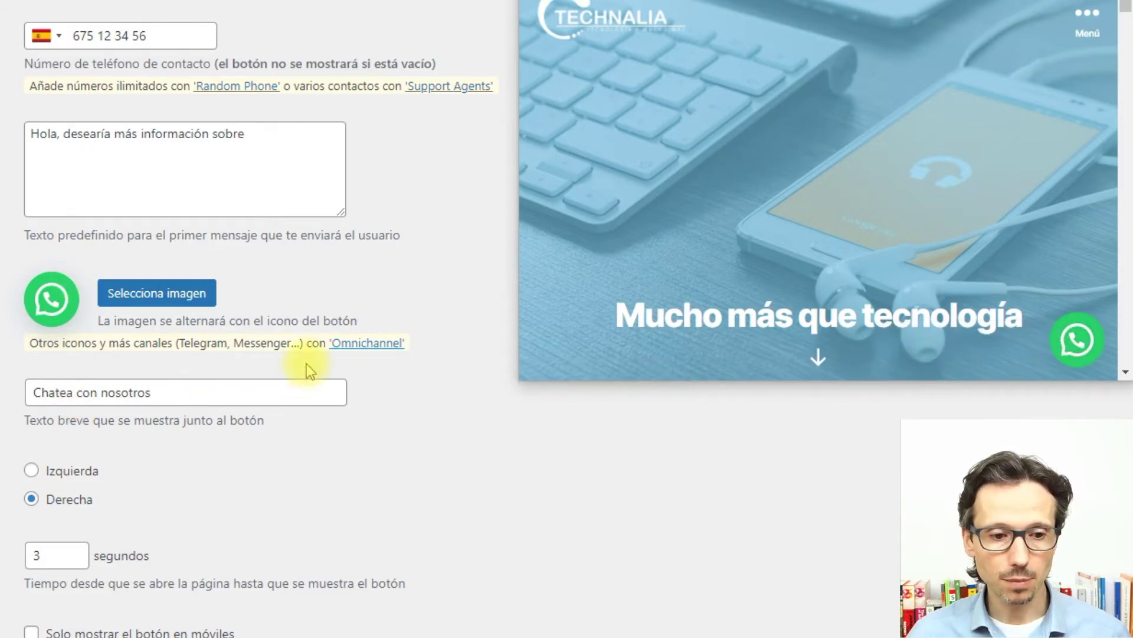
scroll(306, 363, "down", 3)
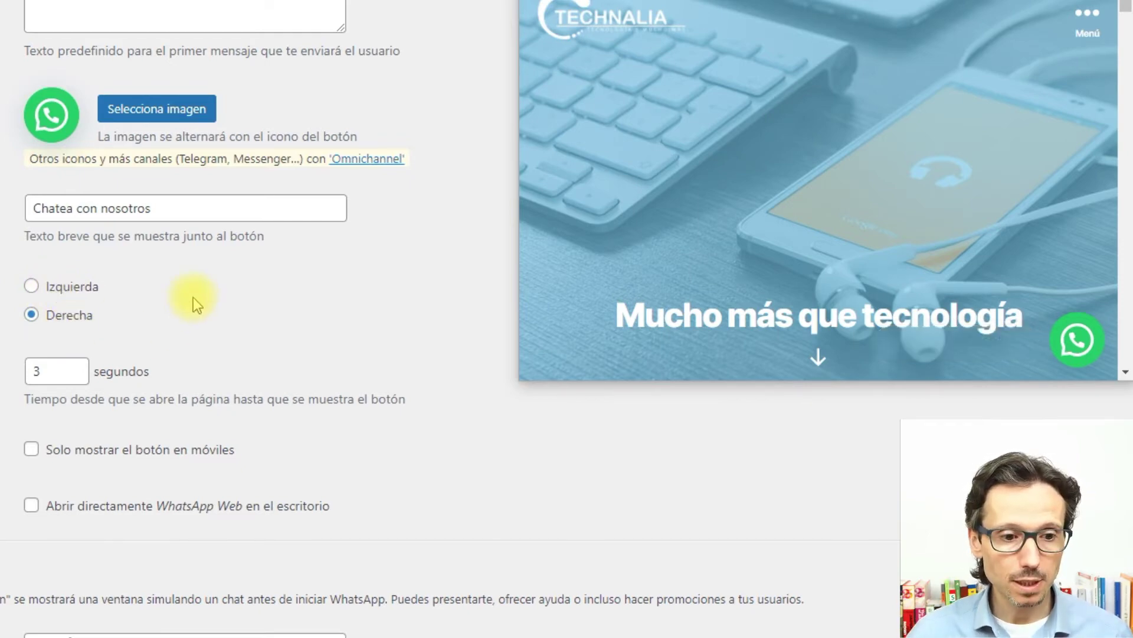
scroll(193, 296, "down", 2)
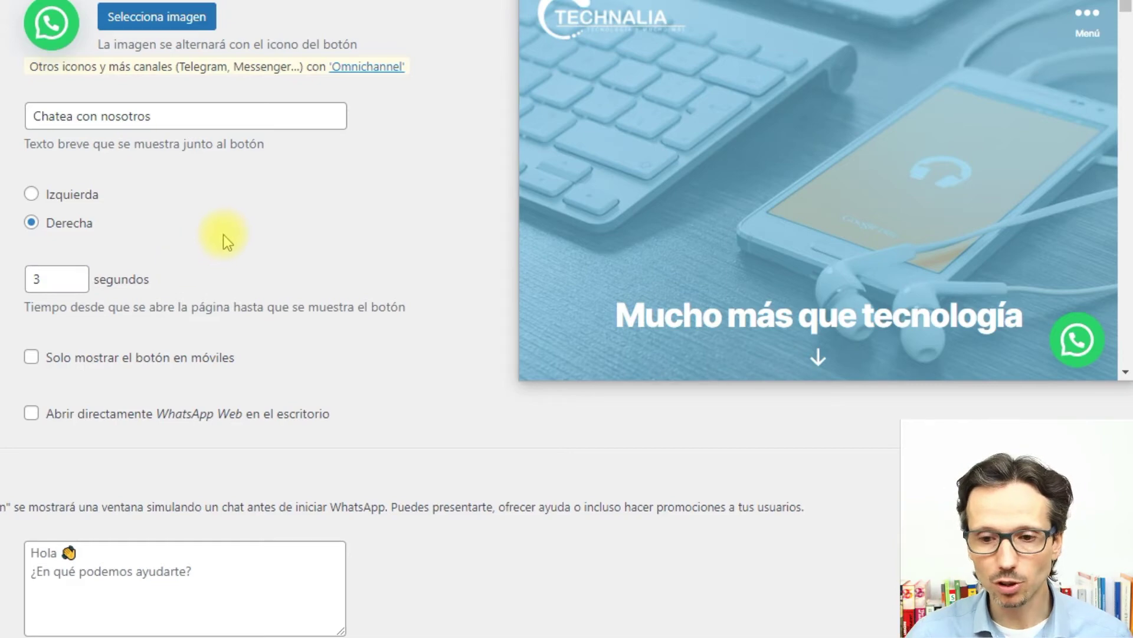
scroll(225, 226, "down", 2)
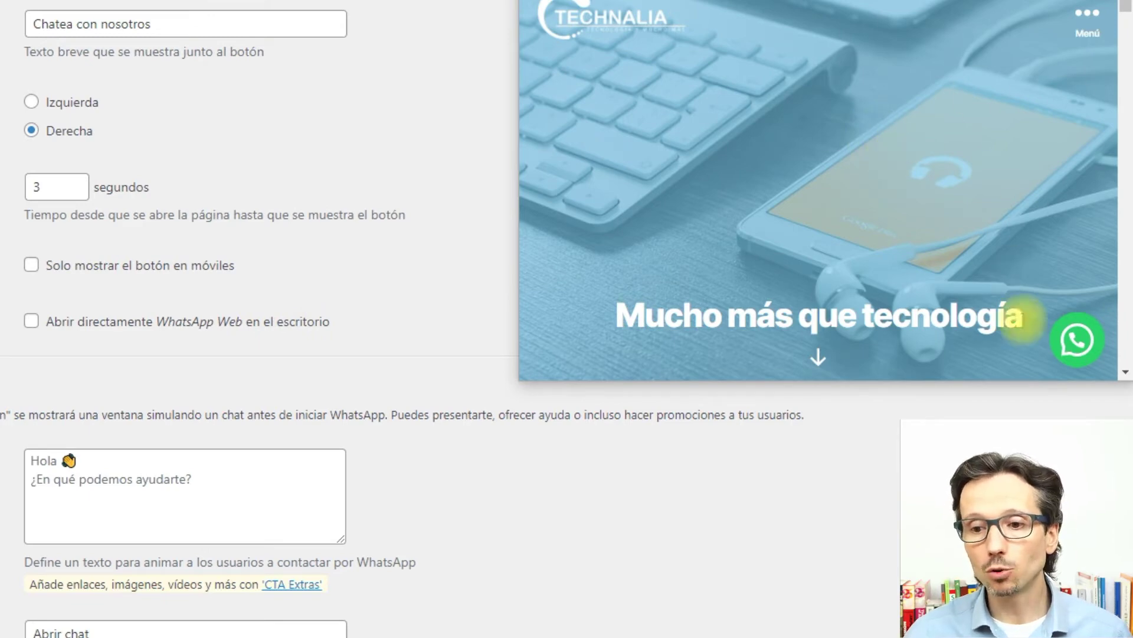
Step: Test the site's button, enable 'Abrir directamente WhatsApp Web en el escritorio', and reload the site
mouse_move(1080, 343)
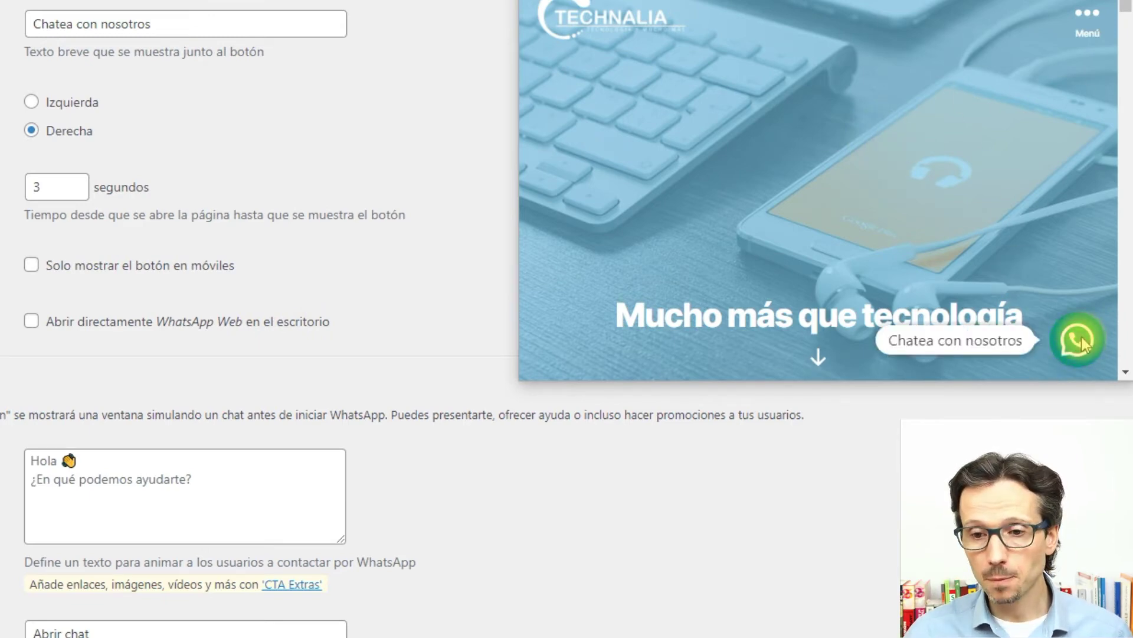
left_click(1081, 341)
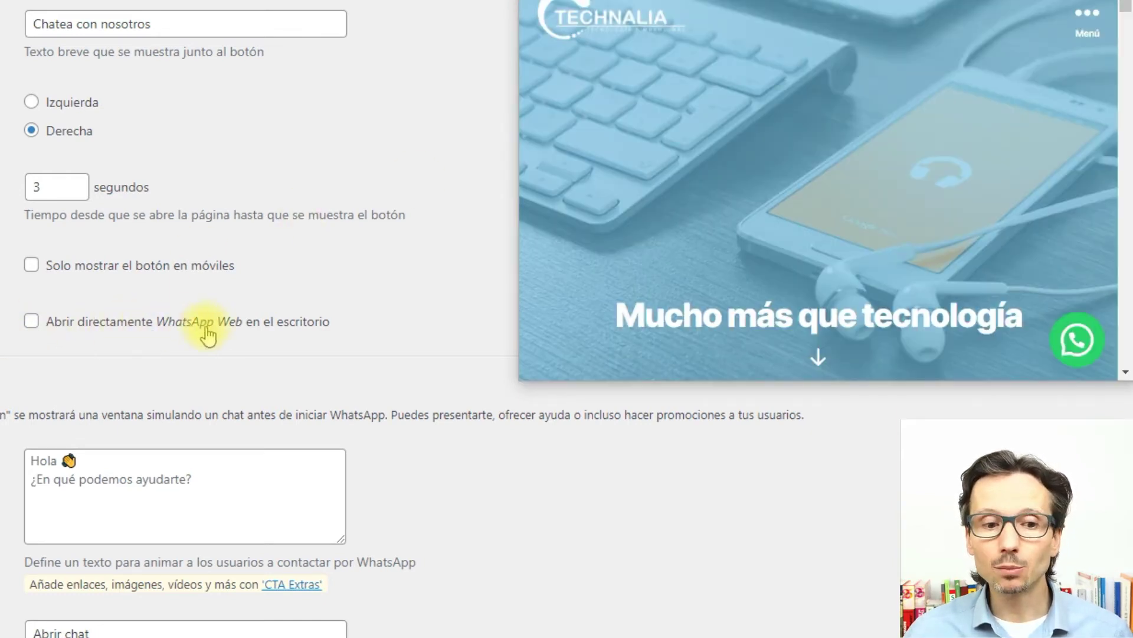
left_click(31, 321)
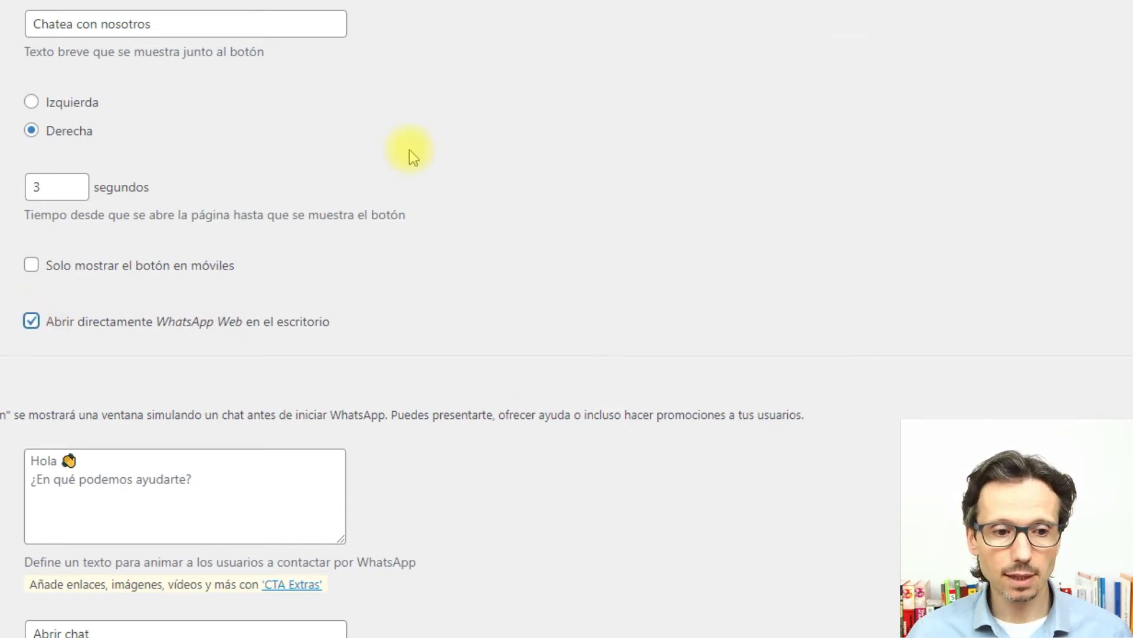
scroll(409, 150, "up", 6)
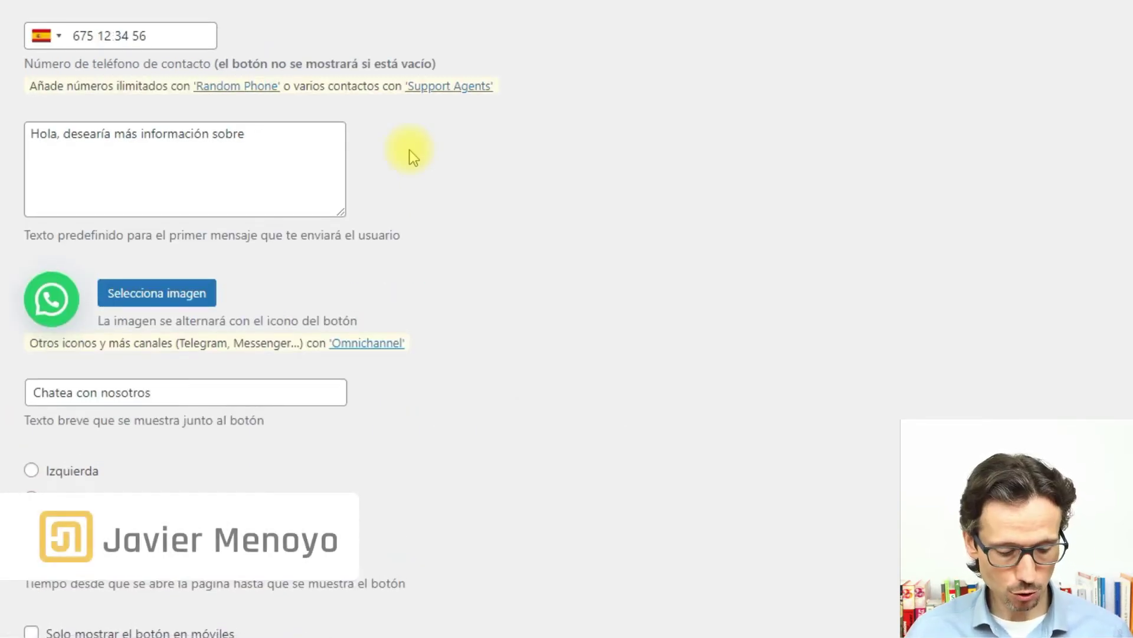
key("alt+Tab")
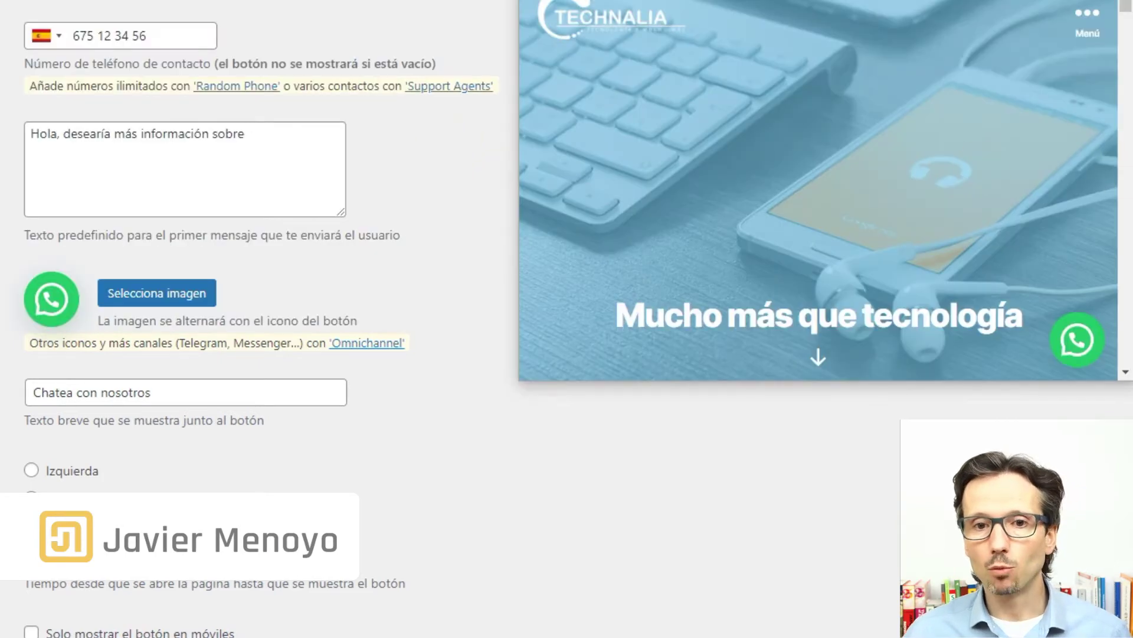
key("F5")
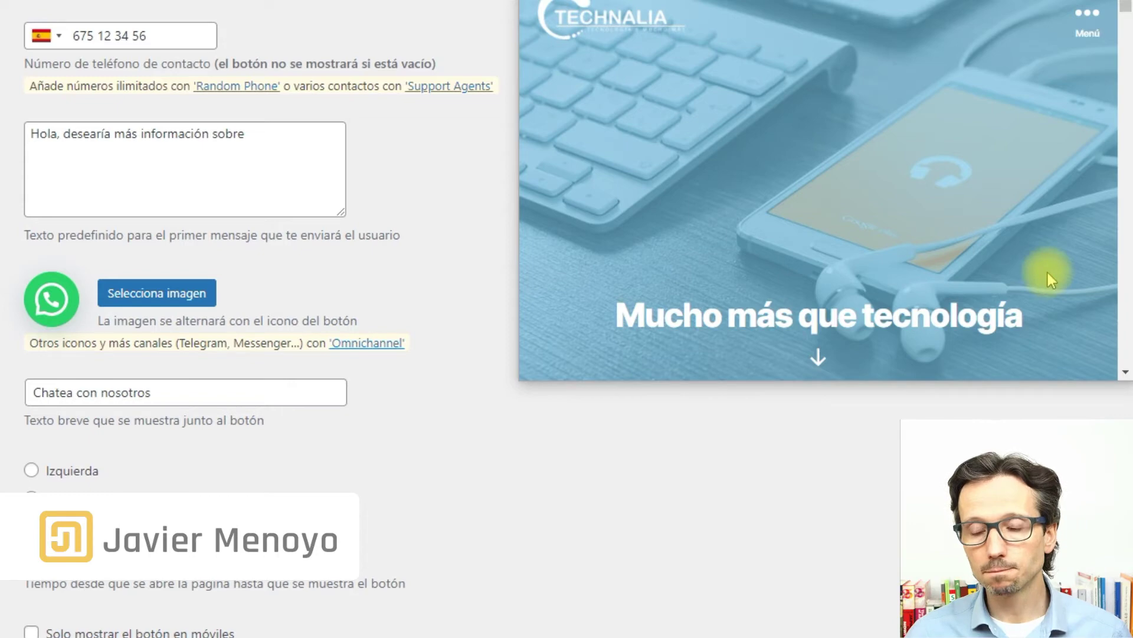
Step: Test the site's WhatsApp button and view the WhatsApp Web sign-in QR code it opens
mouse_move(1086, 348)
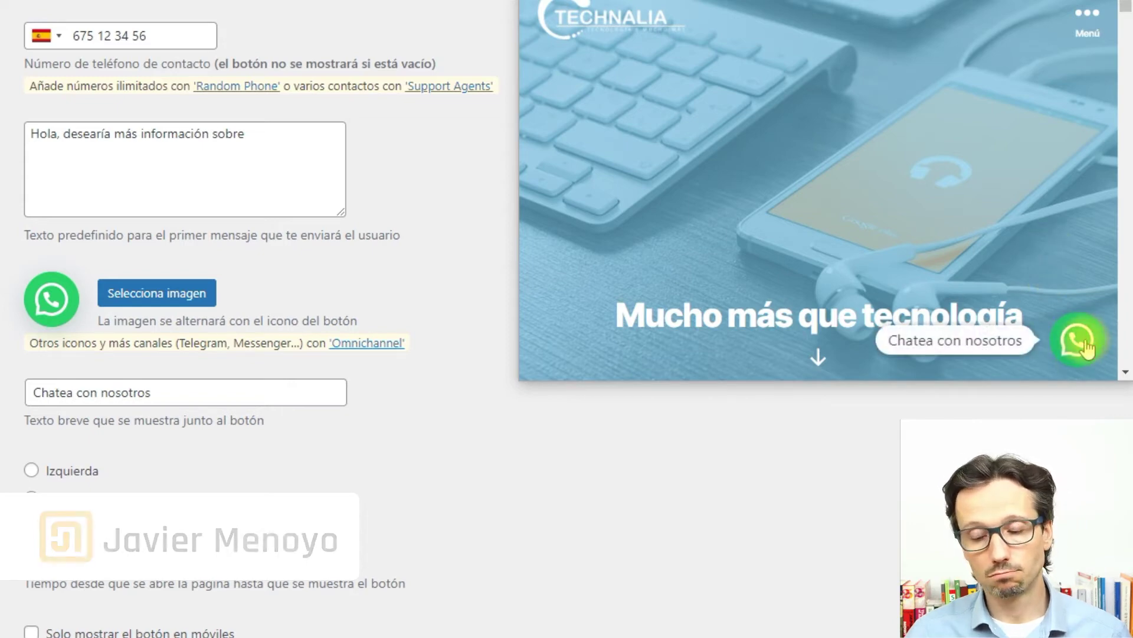
left_click(1086, 348)
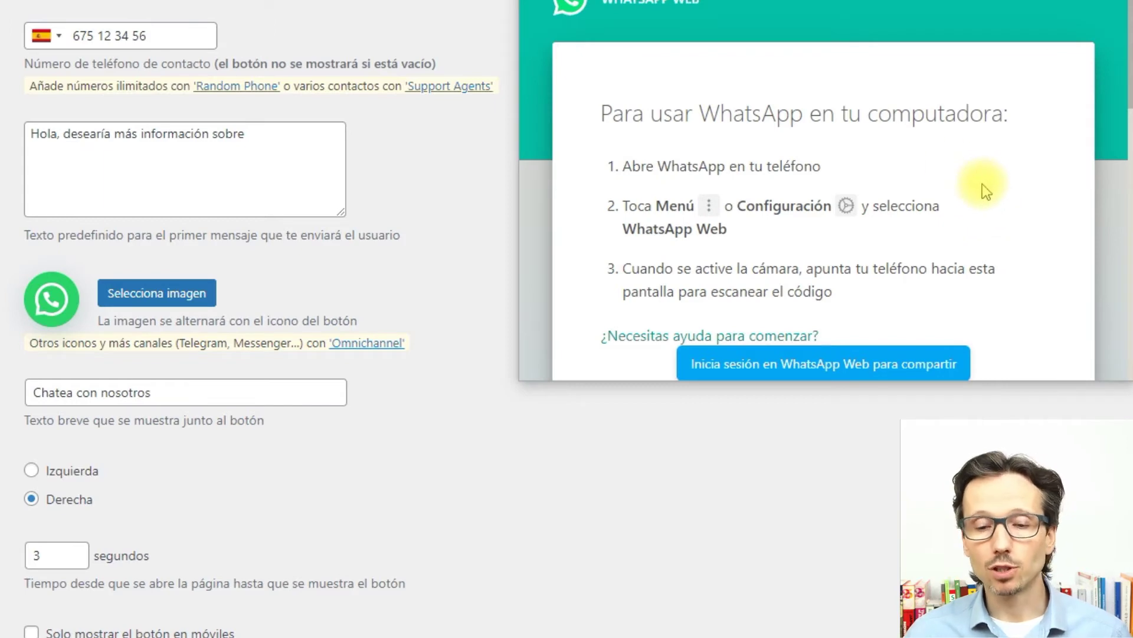
scroll(799, 194, "down", 3)
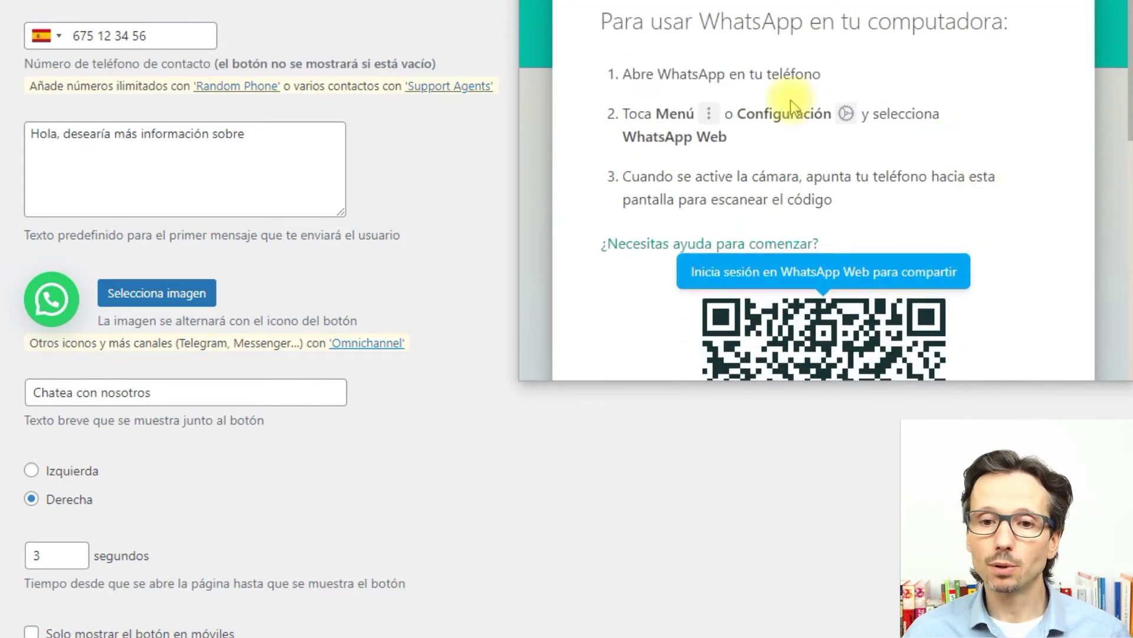
scroll(898, 121, "down", 2)
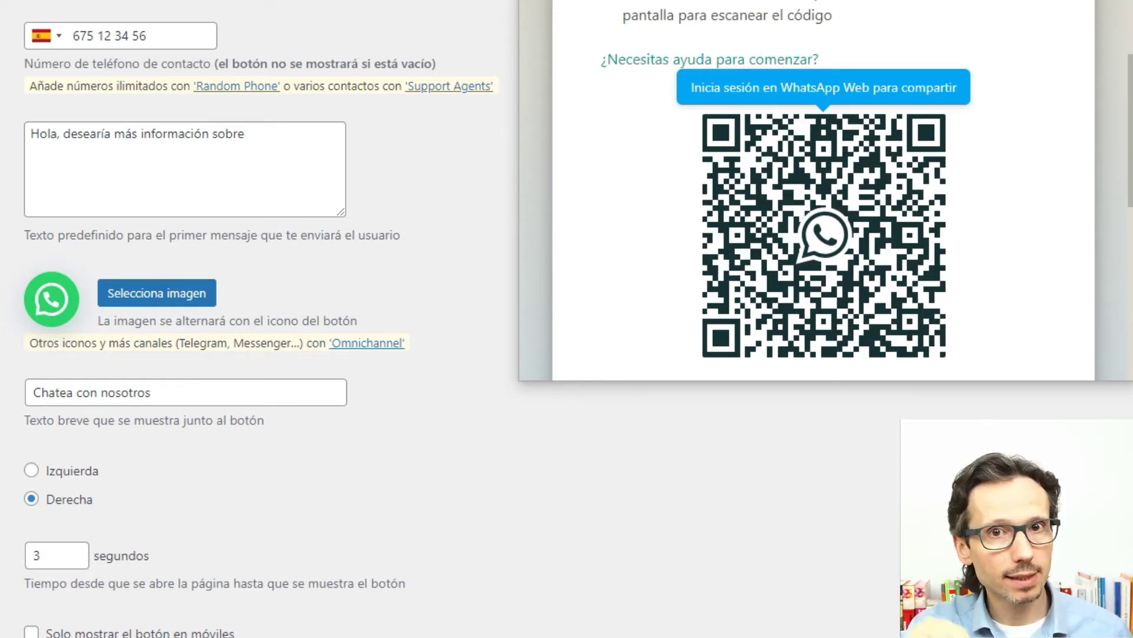
scroll(1015, 135, "up", 5)
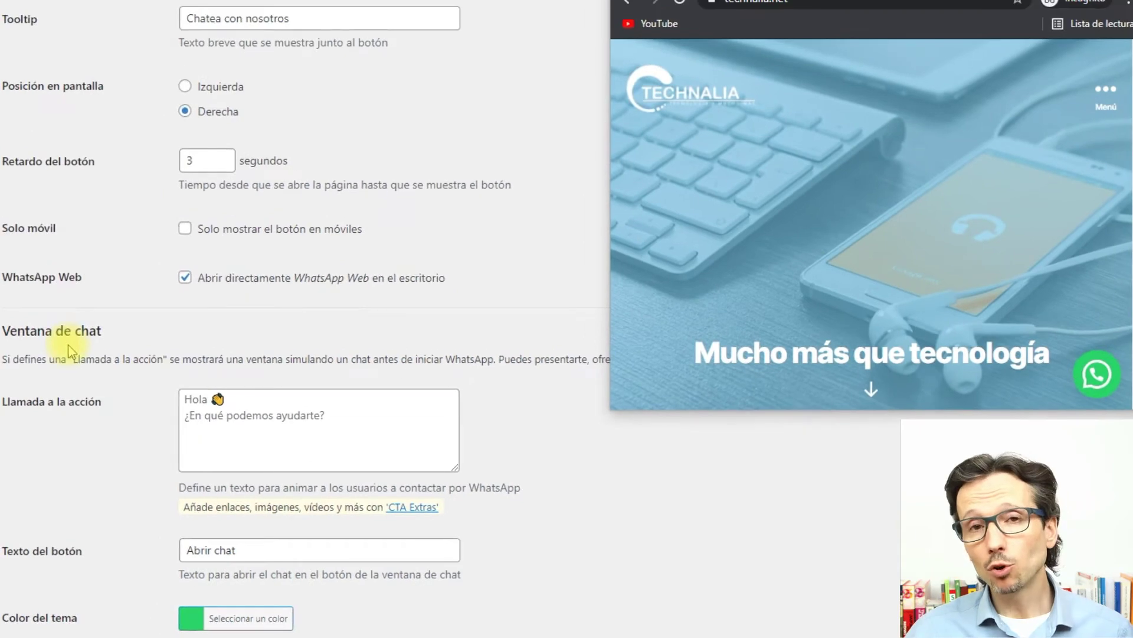
Step: Rewrite the call-to-action as 'Hola' / '¿En qué podemos ayudarte?' on two lines and save
scroll(62, 357, "down", 2)
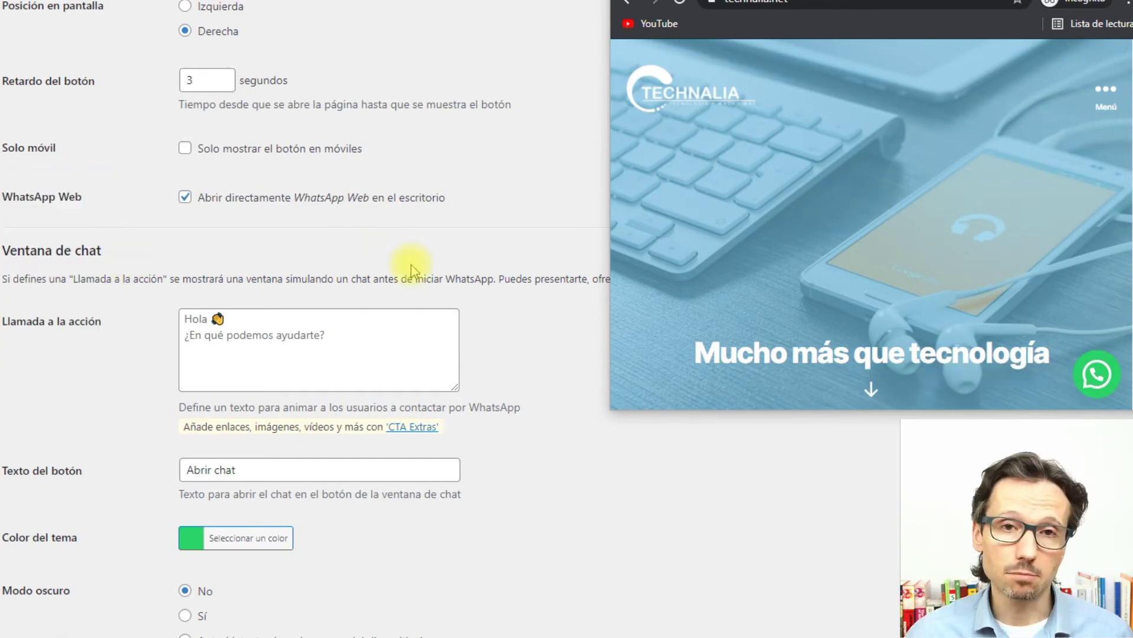
scroll(412, 270, "down", 1)
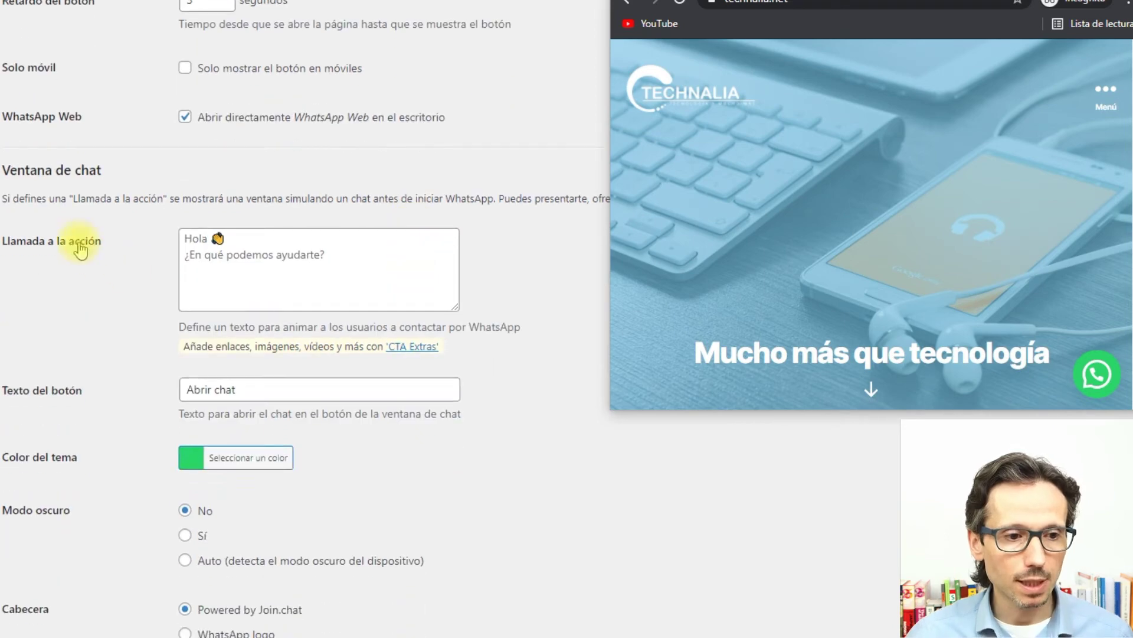
left_click(223, 240)
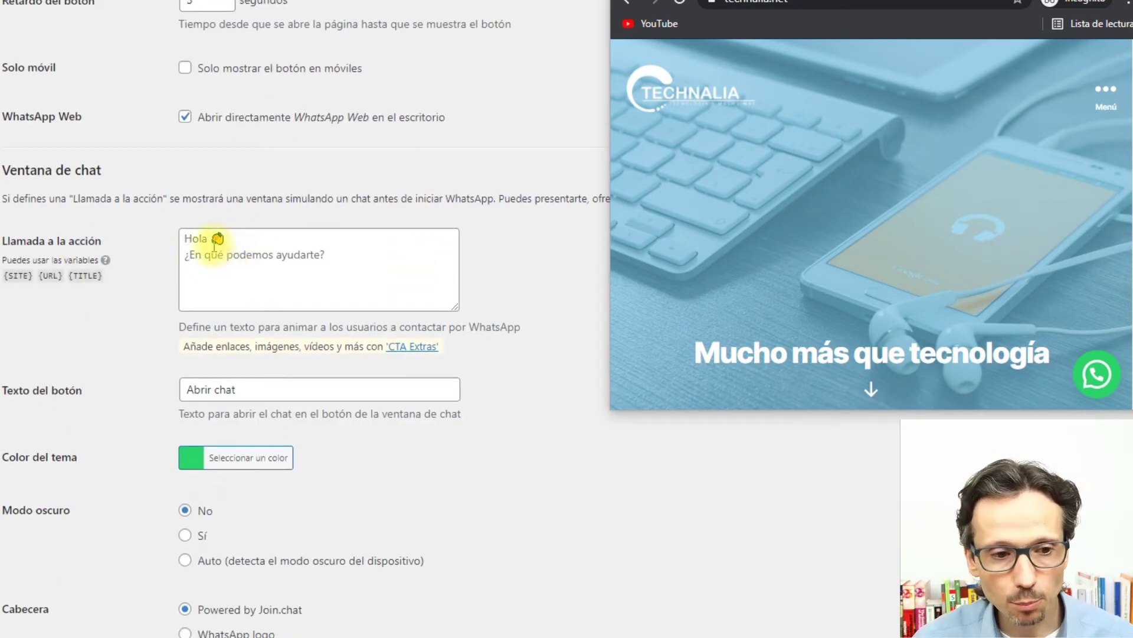
left_click(240, 242)
key("ctrl+a")
type("Hola")
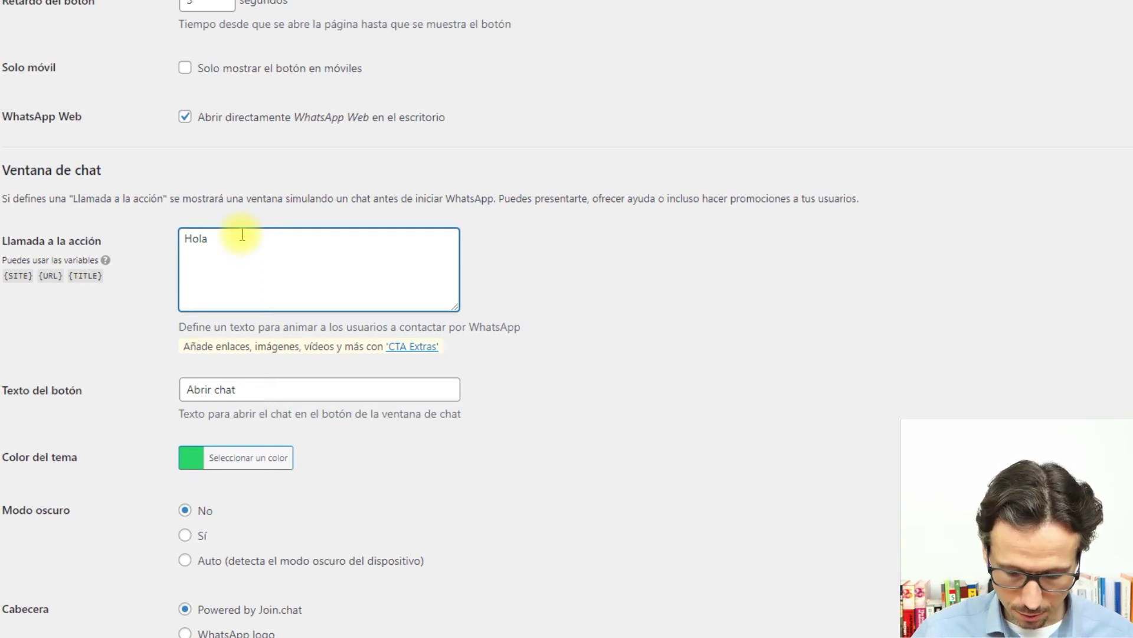
key("Return")
type("¿En qué podemos ayudarte?")
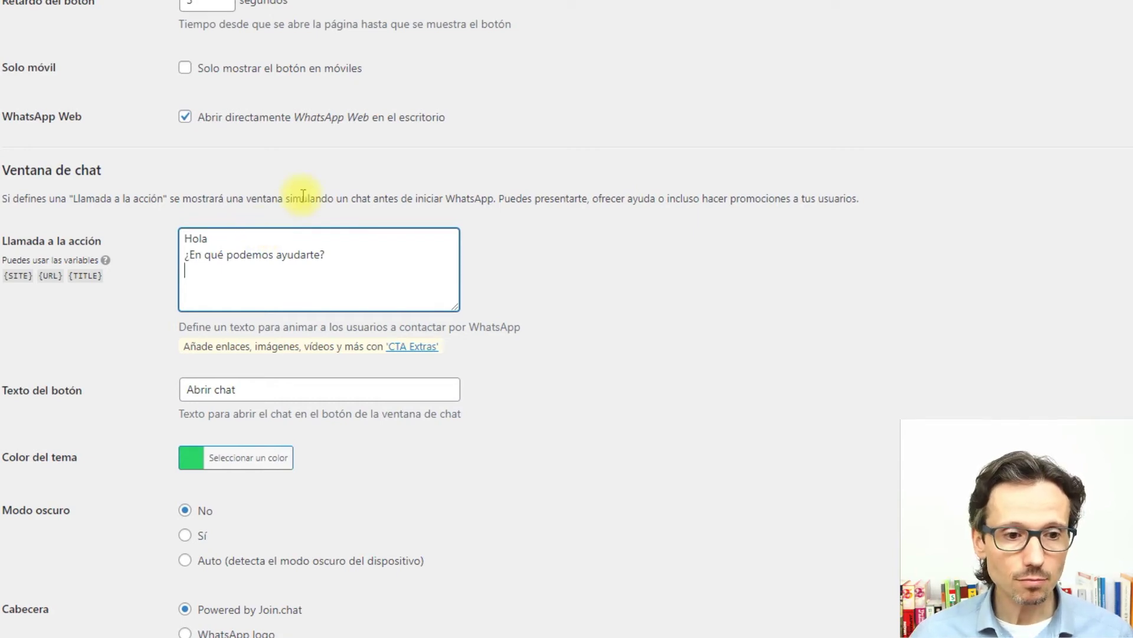
key("BackSpace")
scroll(316, 552, "down", 5)
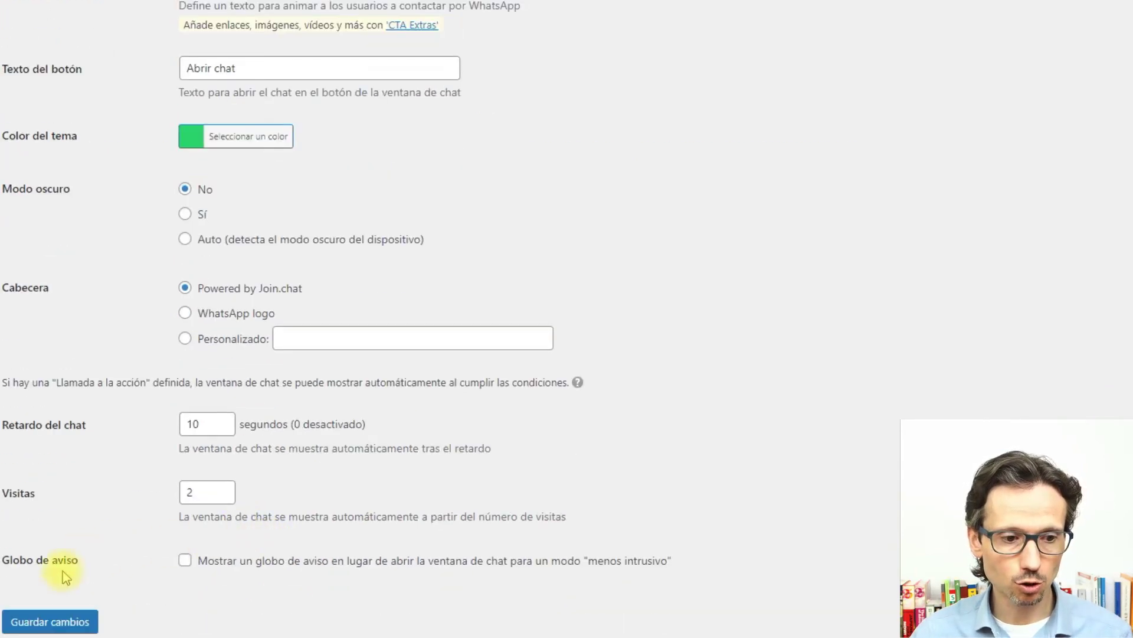
left_click(54, 622)
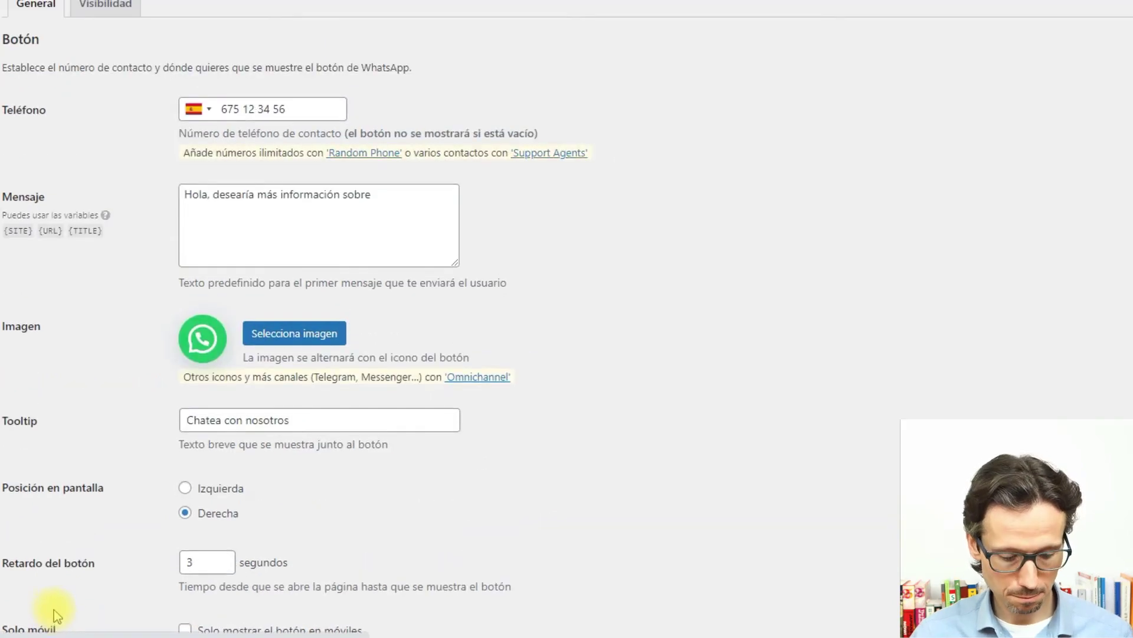
scroll(369, 407, "down", 5)
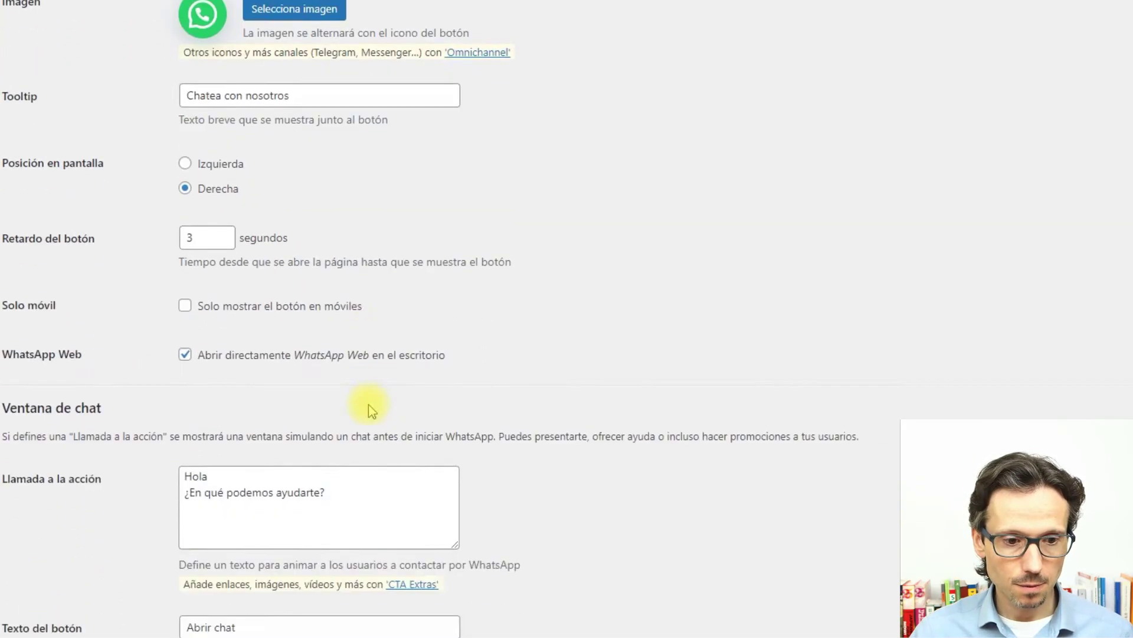
Step: On the live site, try Abrir chat, then reopen the chat window showing the Hola greeting
scroll(372, 409, "down", 5)
key("alt+Tab")
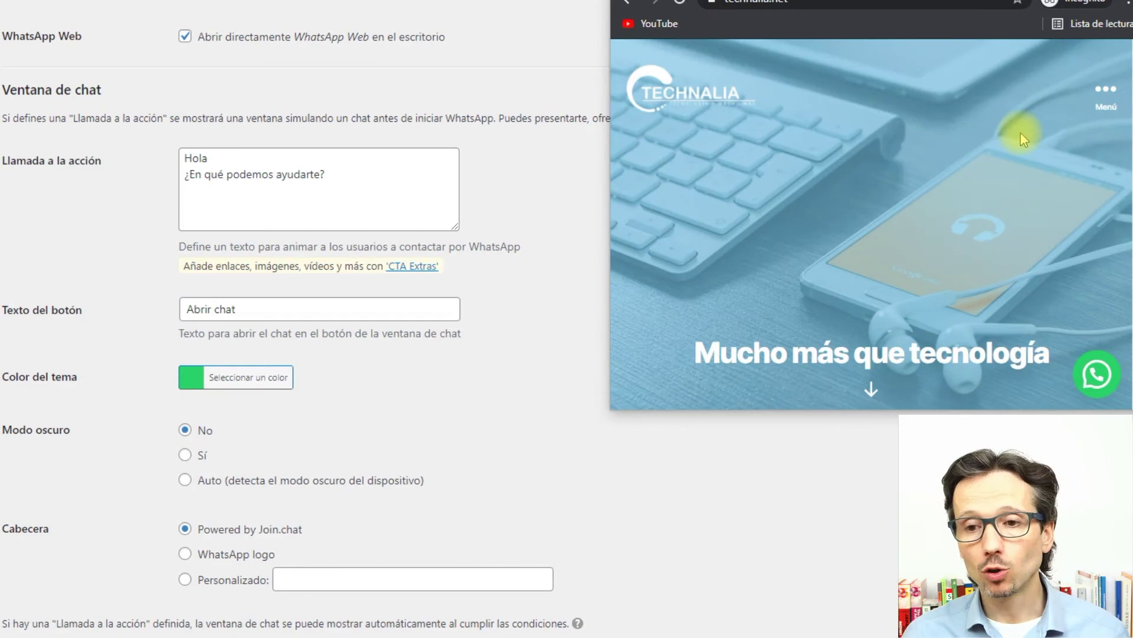
left_click(1098, 377)
left_click(1099, 379)
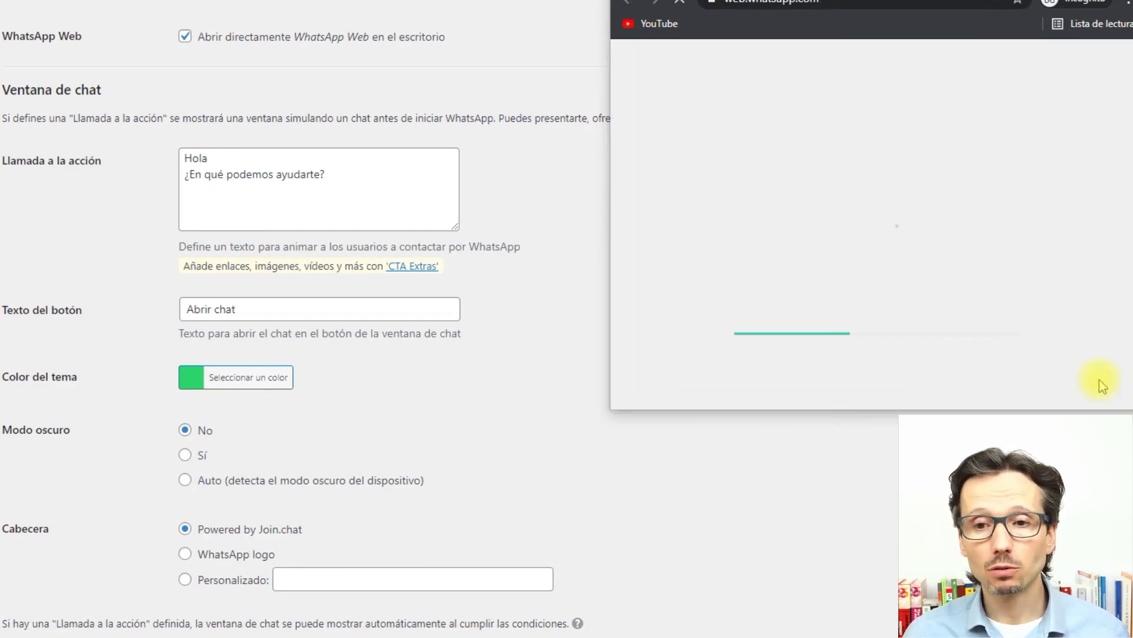
key("ctrl+w")
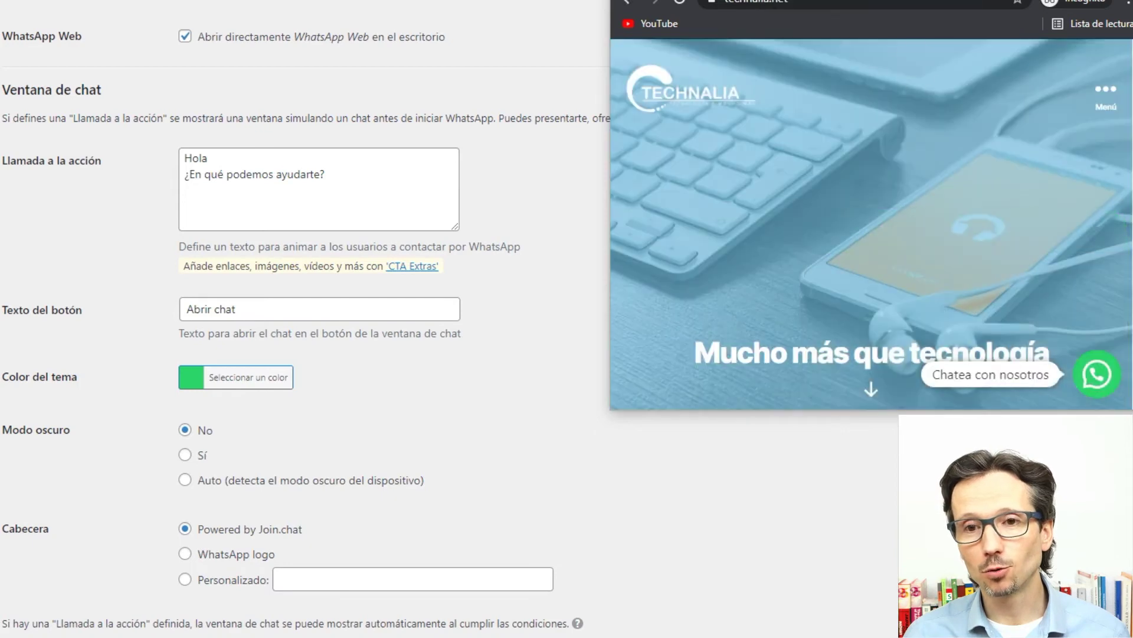
left_click(1097, 381)
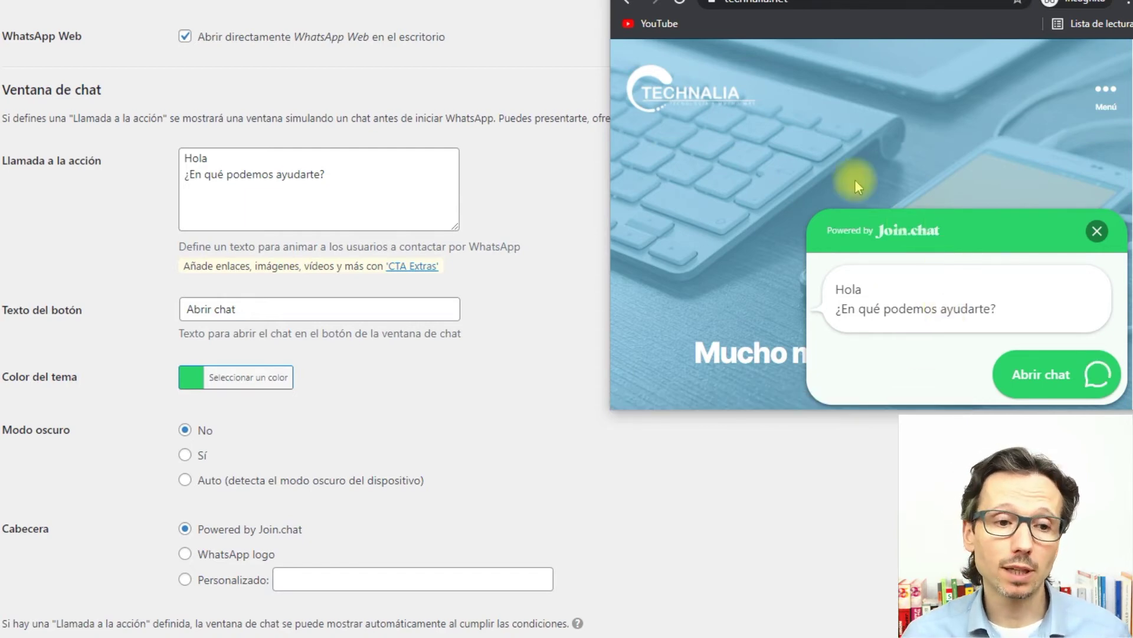
left_click(266, 171)
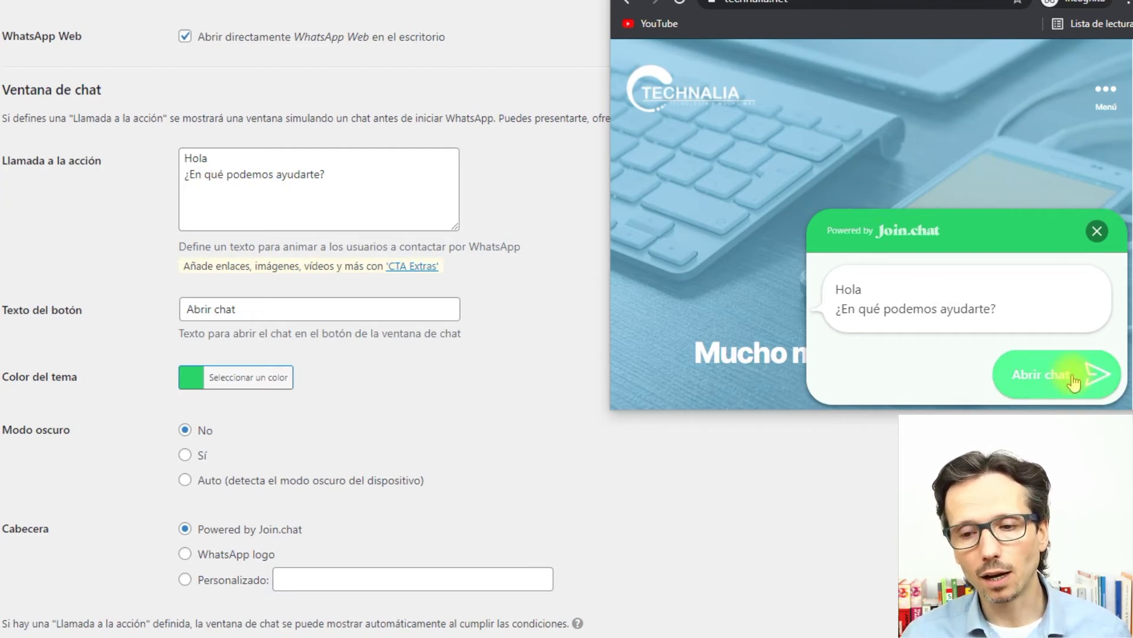
scroll(554, 275, "down", 1)
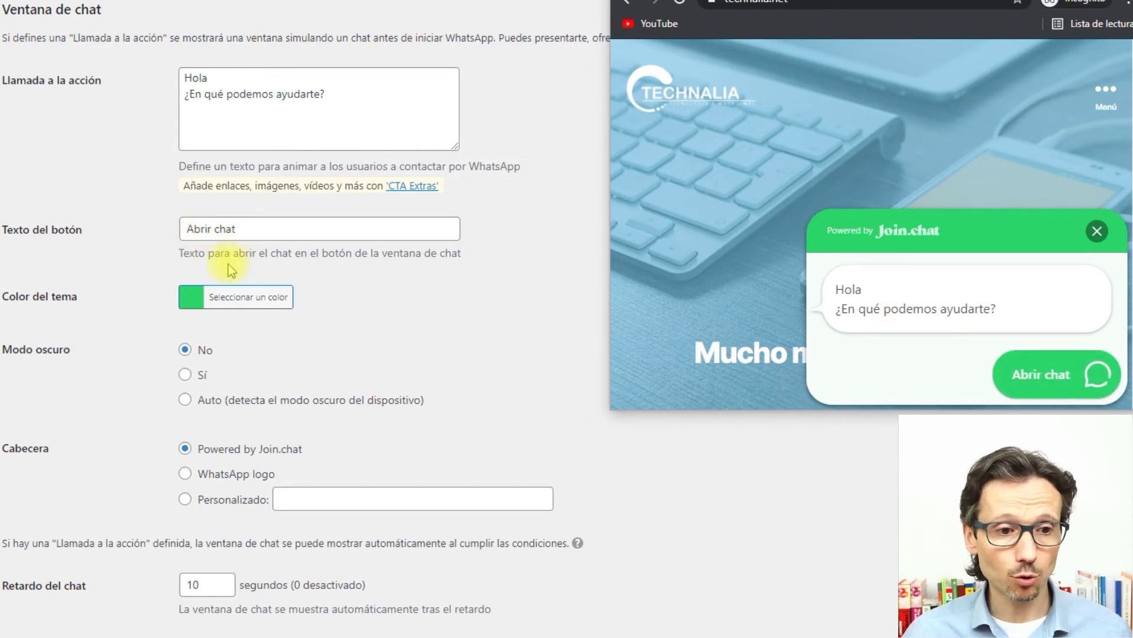
Step: Choose the 'WhatsApp logo' option under Cabecera and save the Join.chat settings
scroll(252, 289, "down", 2)
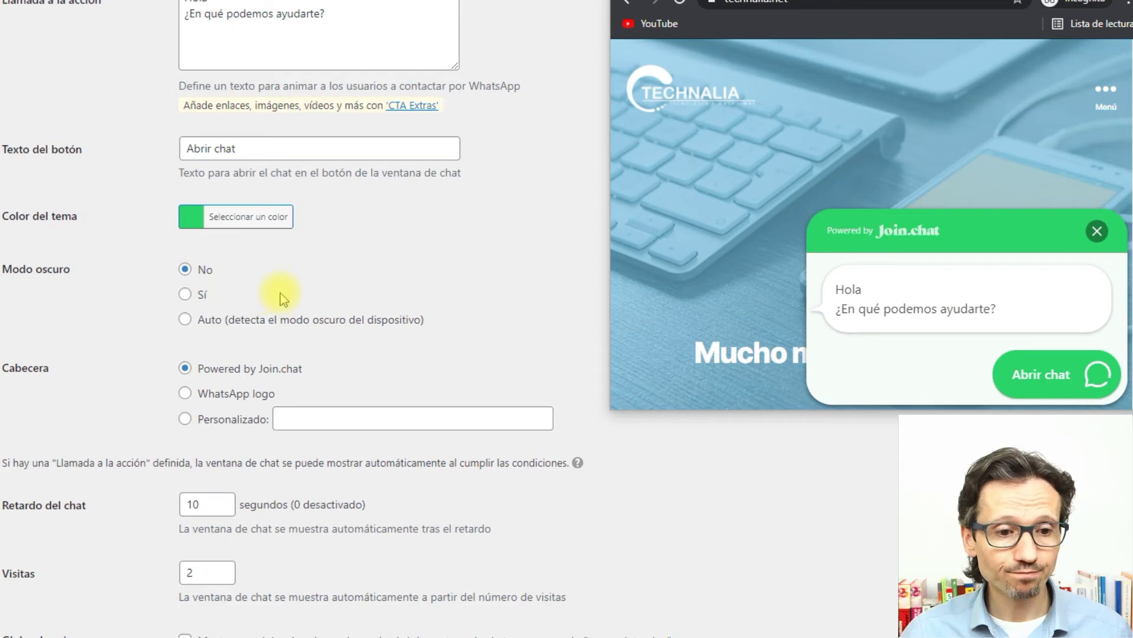
scroll(282, 298, "down", 1)
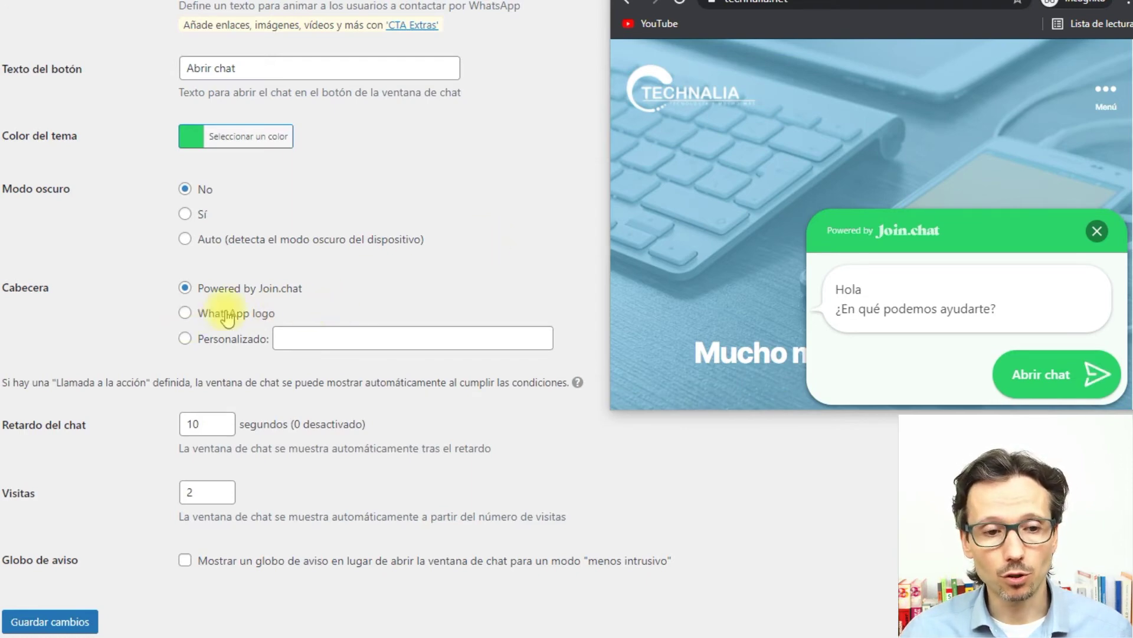
left_click(185, 313)
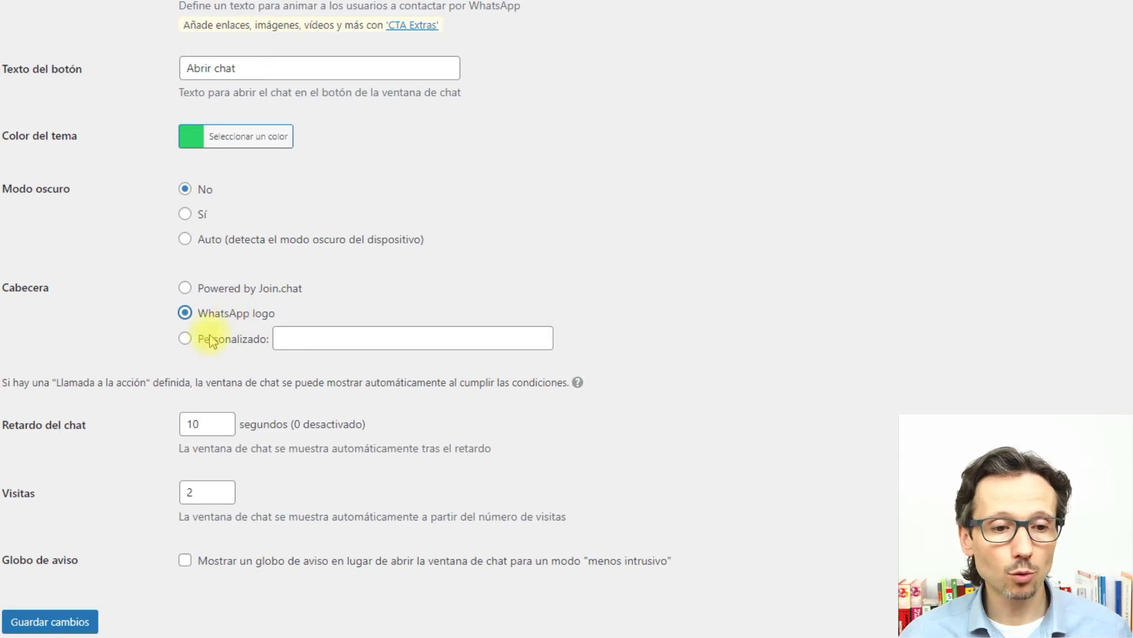
left_click(46, 627)
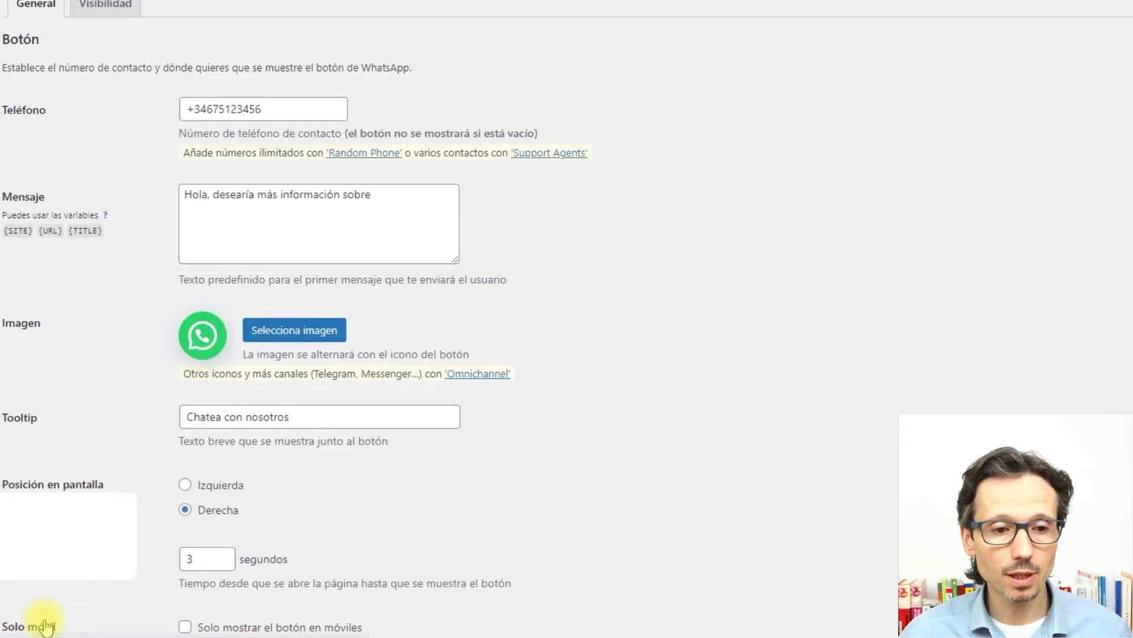
Step: Reload the Technalia site and open the WhatsApp chat window twice to check its logo header
scroll(407, 424, "down", 8)
scroll(407, 425, "down", 7)
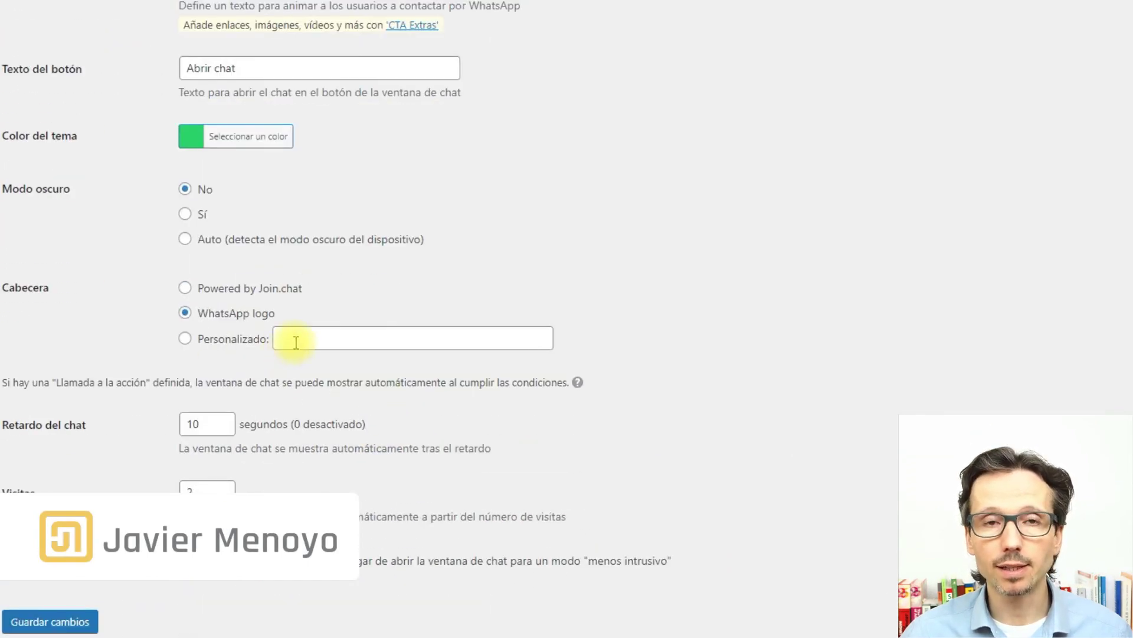
key("alt+Tab")
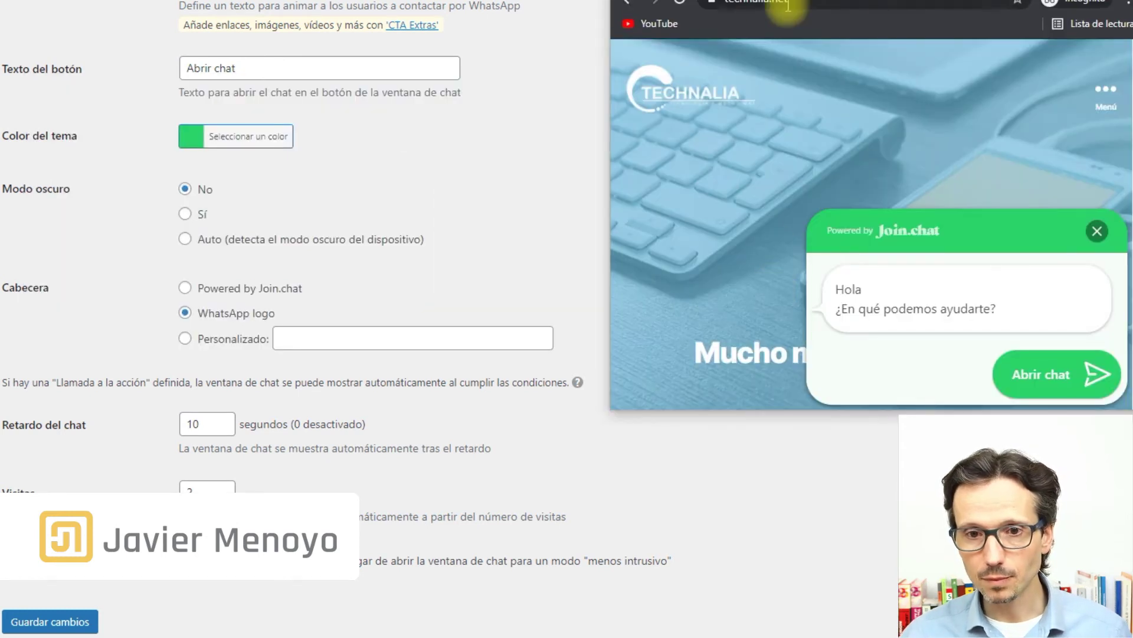
left_click(678, 4)
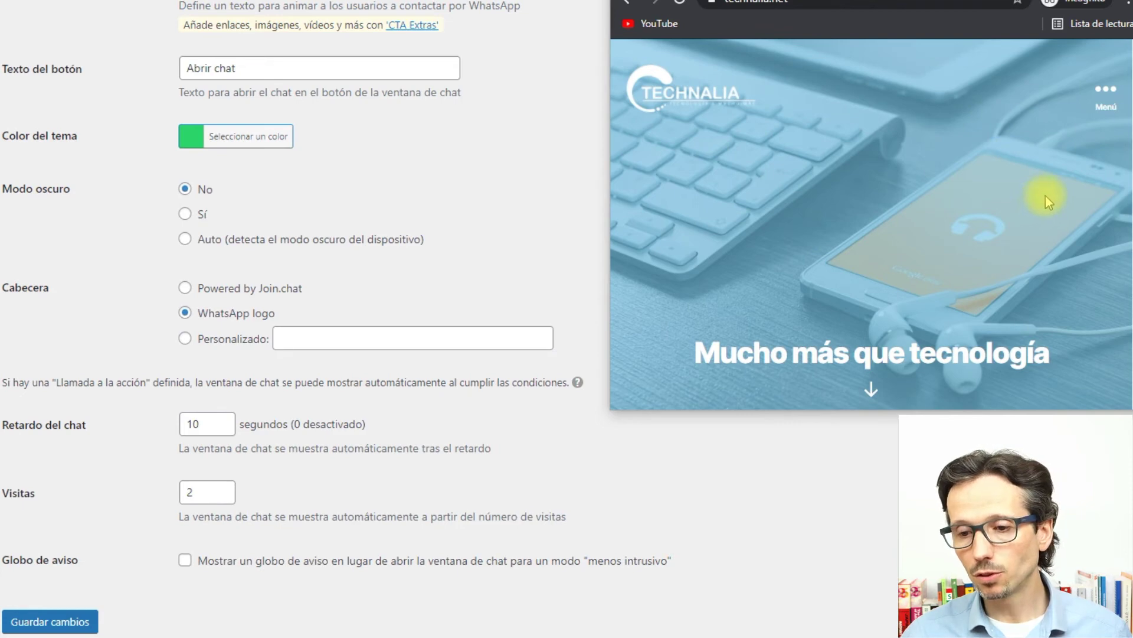
left_click(1096, 381)
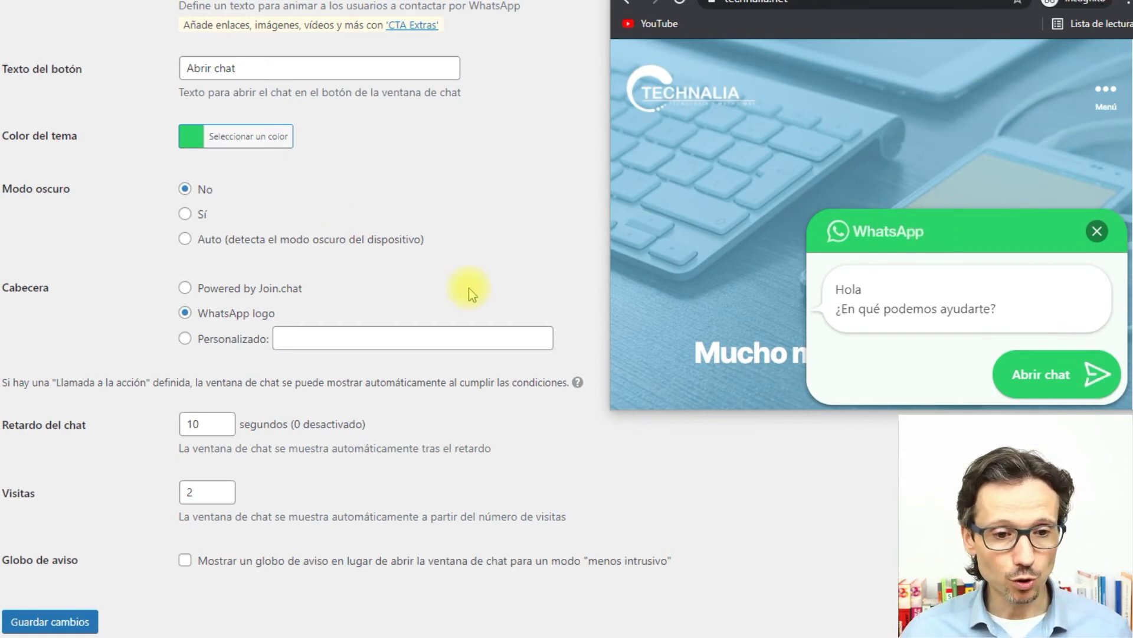
scroll(468, 288, "down", 1)
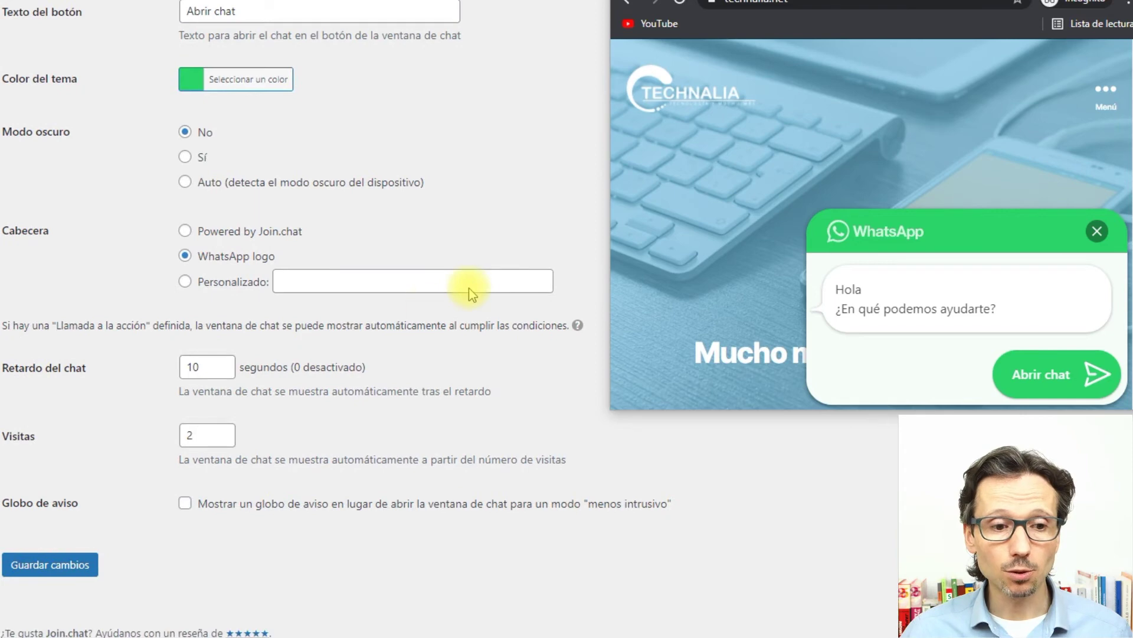
left_click(1096, 231)
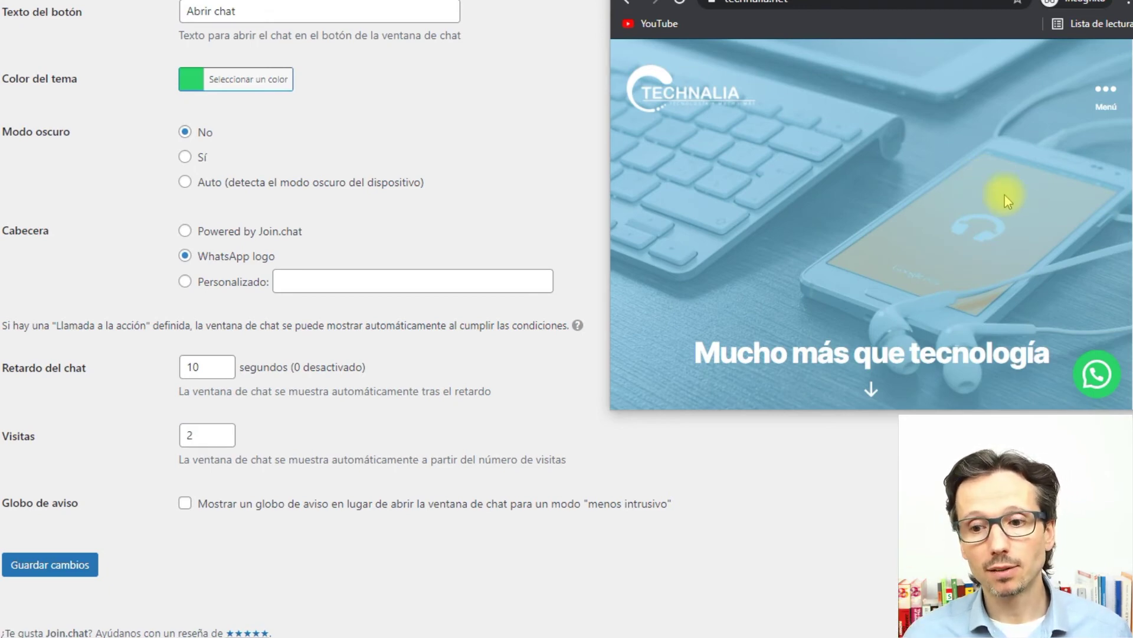
left_click(1096, 374)
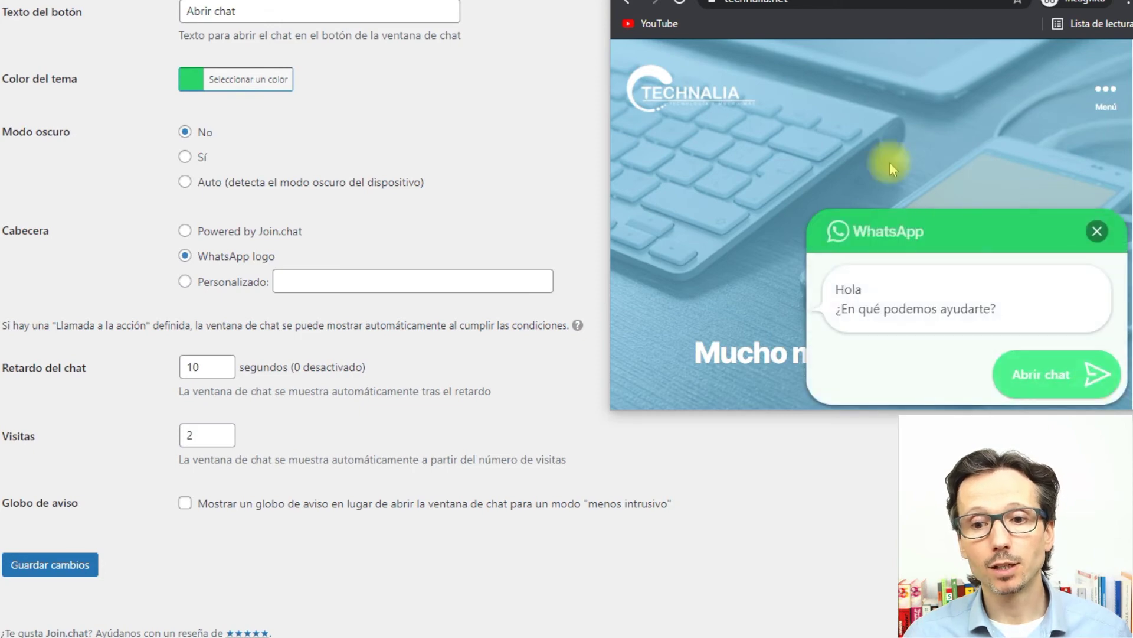
left_click(1097, 232)
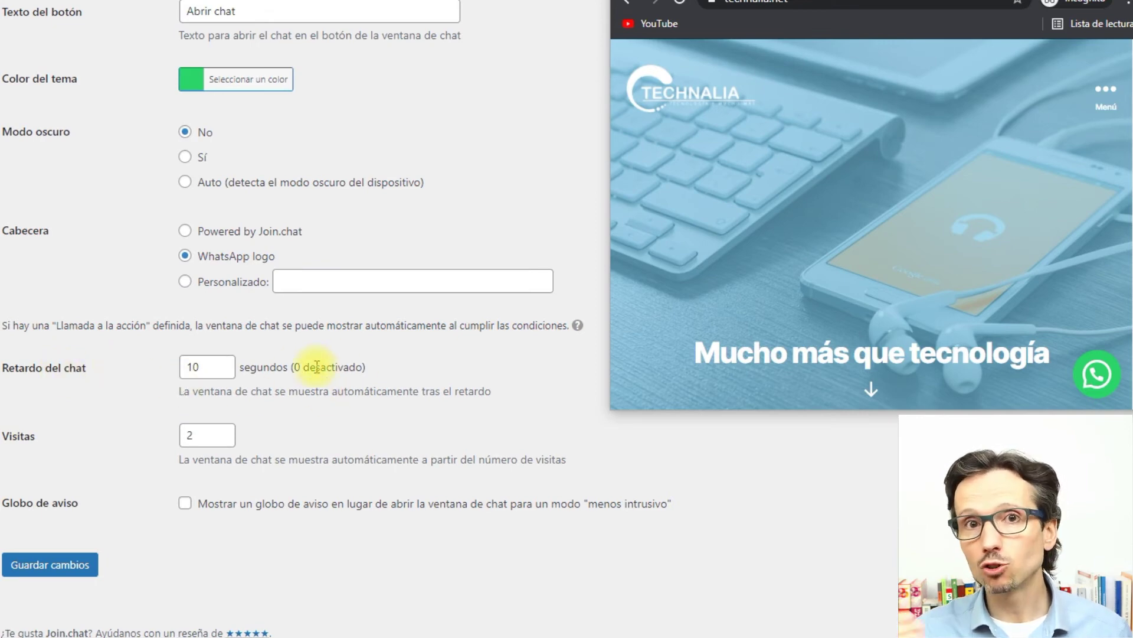
Step: Change Retardo del chat to 2 seconds and Visitas to 1, then save the Join.chat settings
left_click_drag(222, 370, 227, 380)
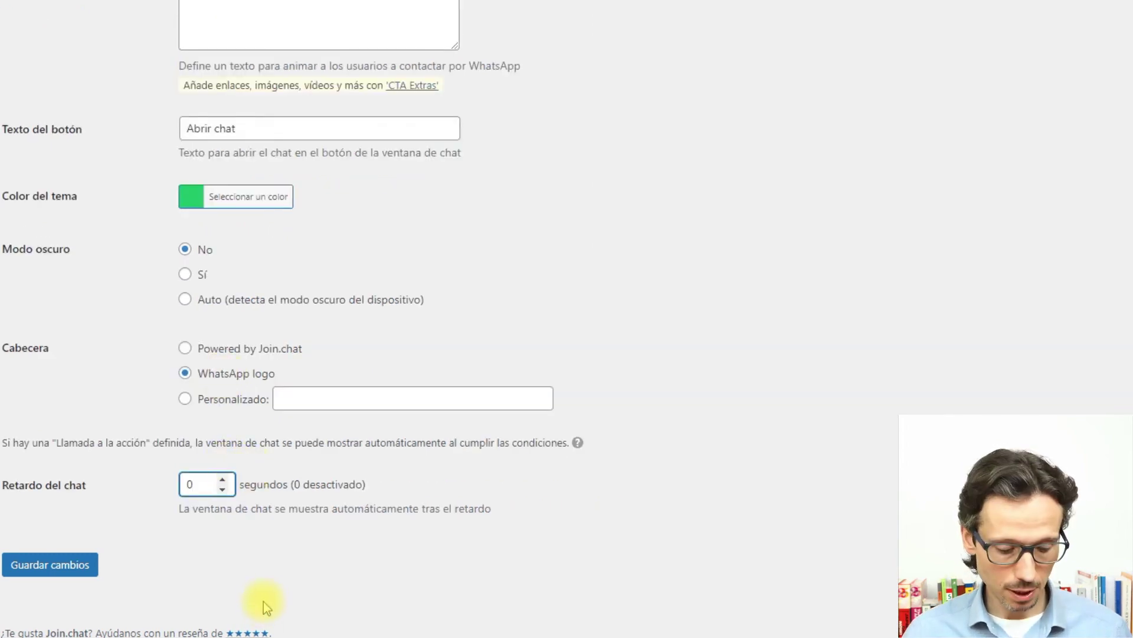
key("alt+Tab")
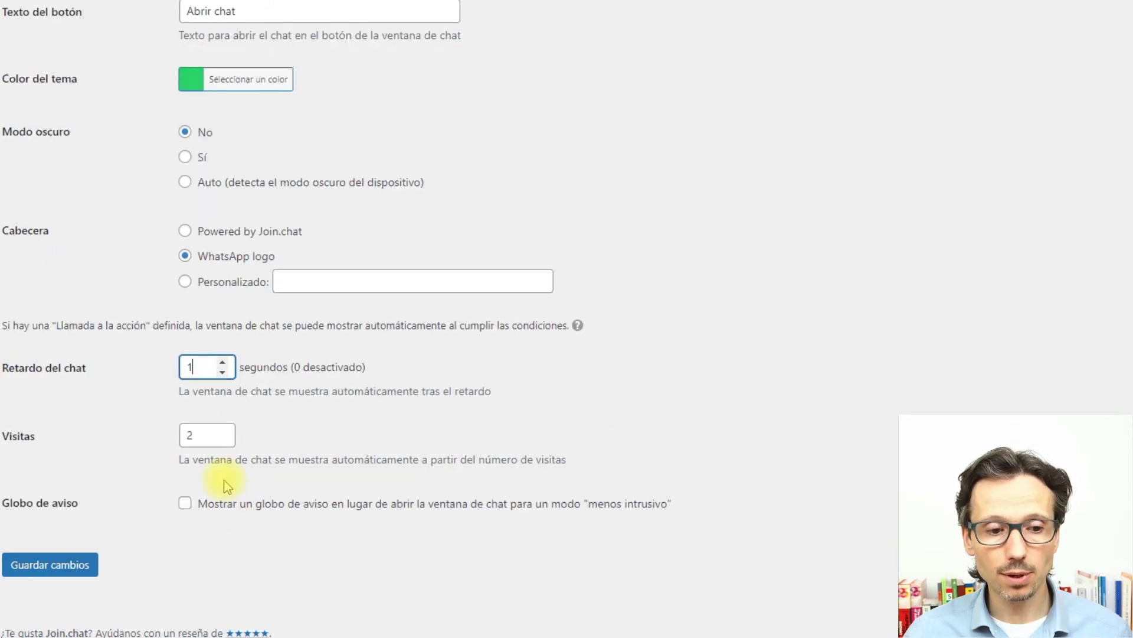
left_click(222, 361)
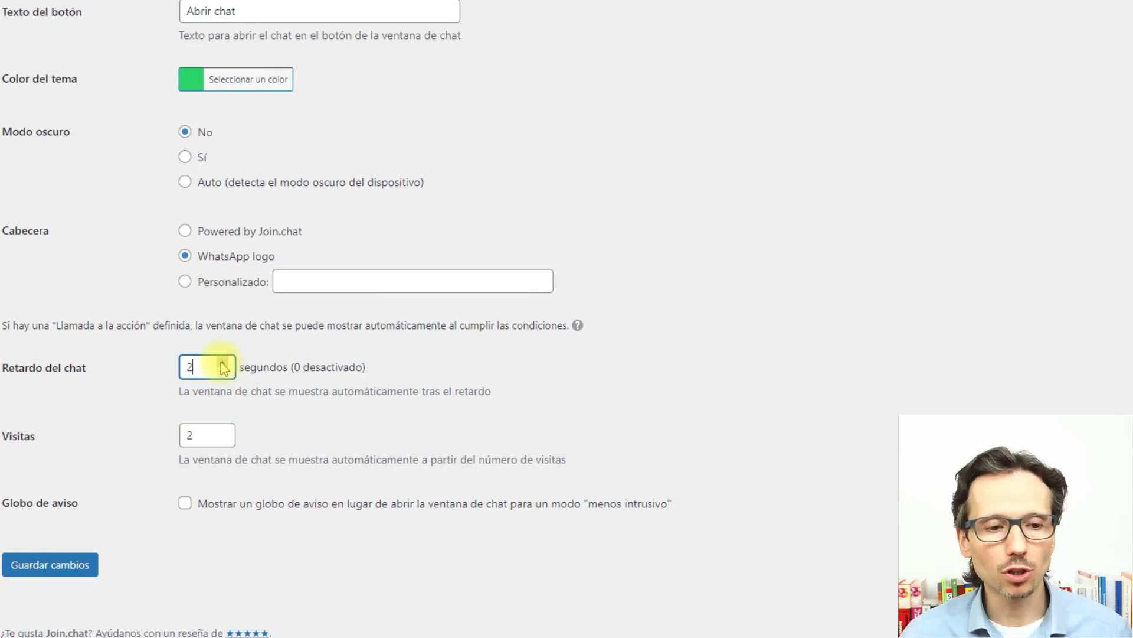
left_click(253, 387)
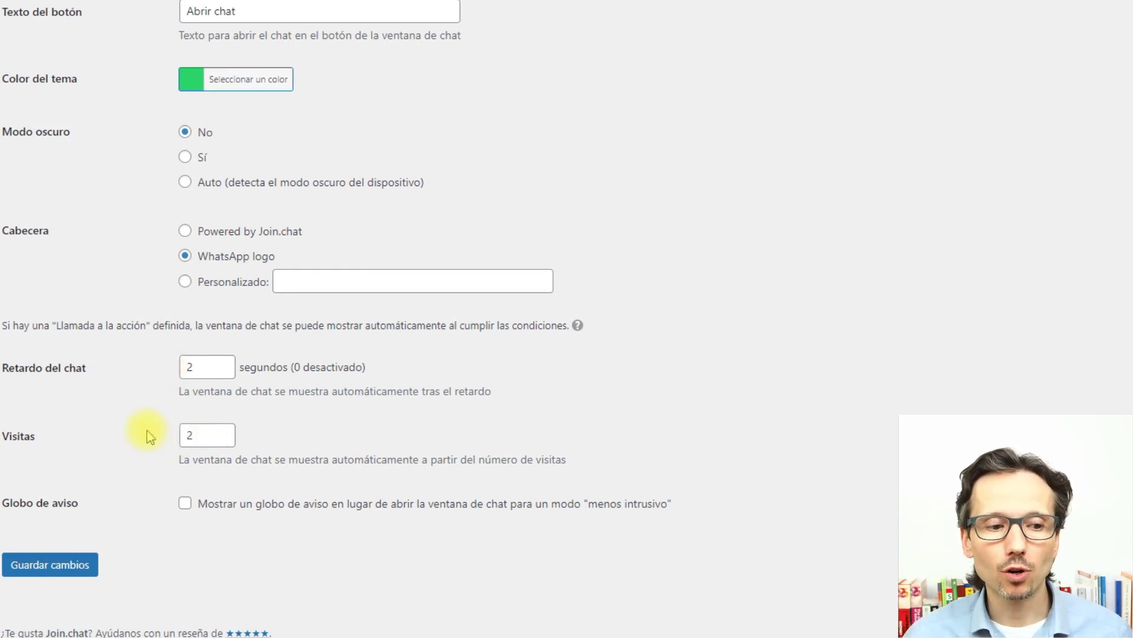
left_click(223, 440)
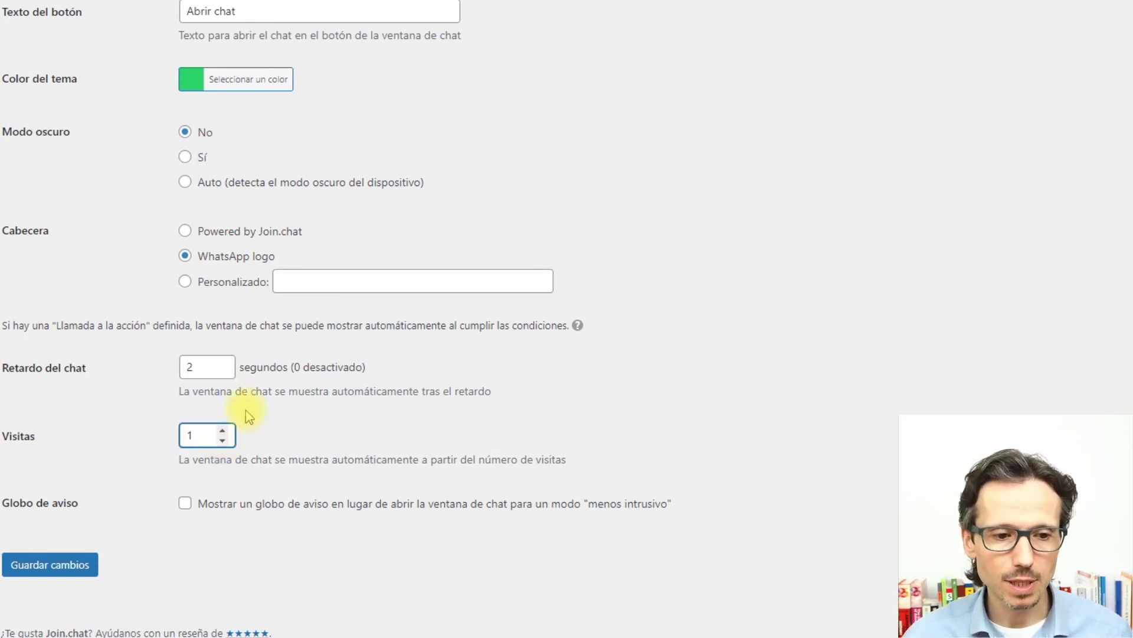
left_click(82, 571)
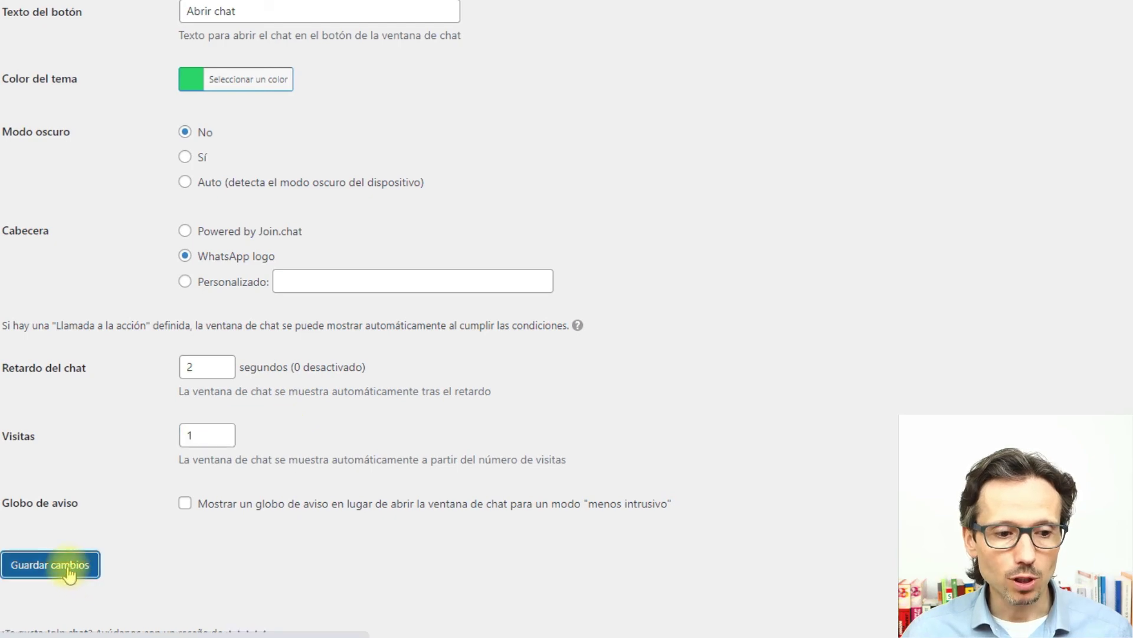
key("alt+Tab")
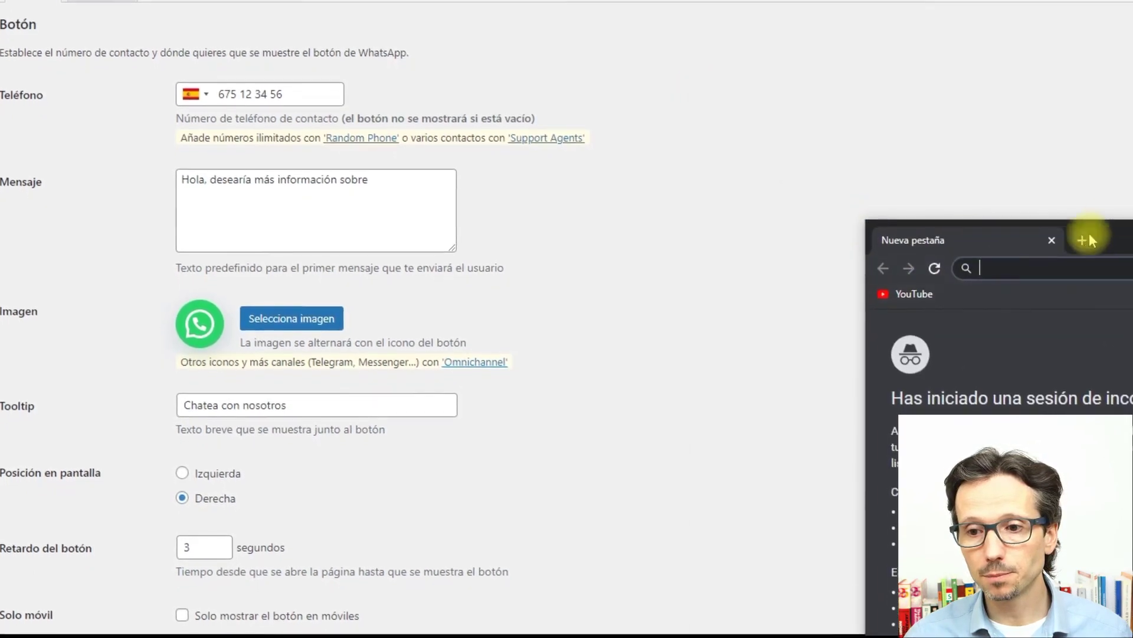
Step: Load technalia.net in the incognito window and watch the WhatsApp chat window pop up
left_click_drag(1089, 233, 895, 21)
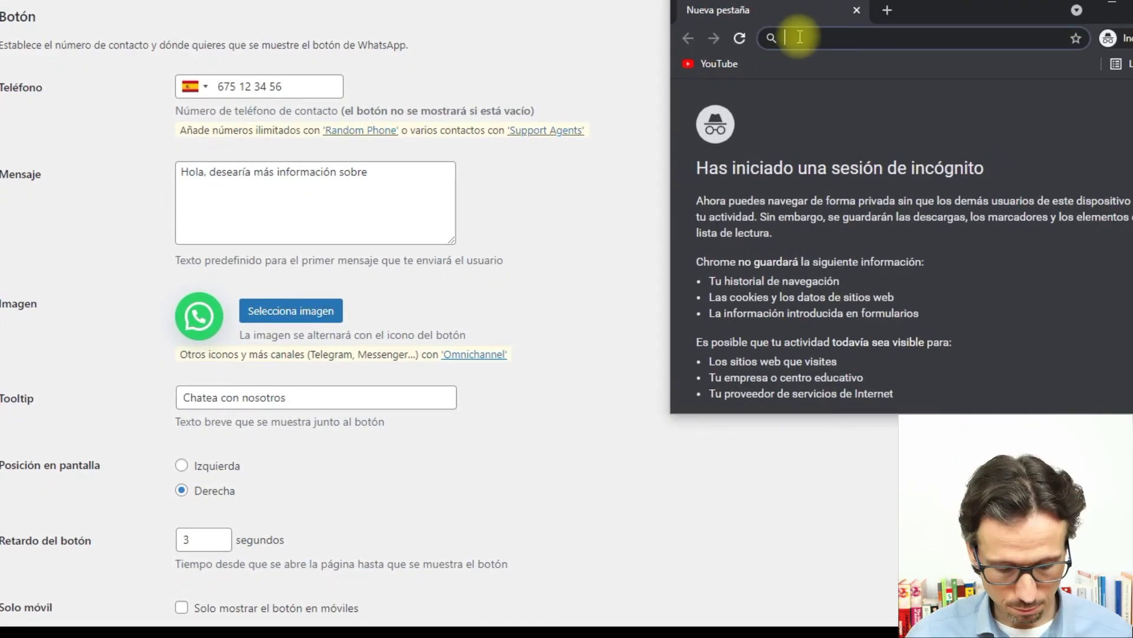
type("tech")
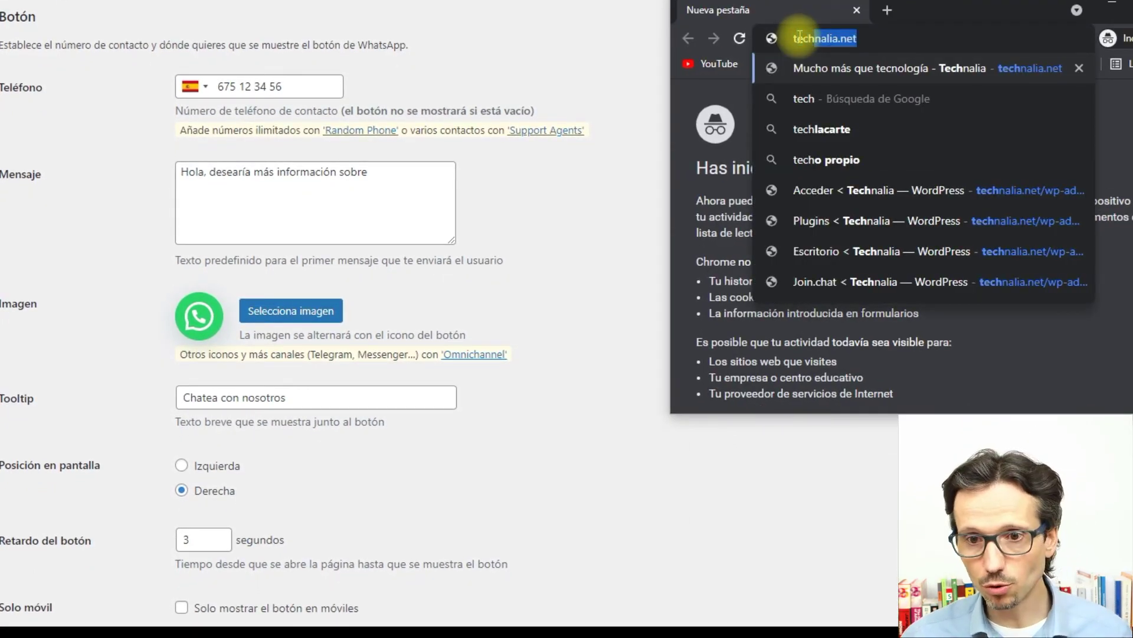
key("Return")
left_click_drag(938, 12, 854, 19)
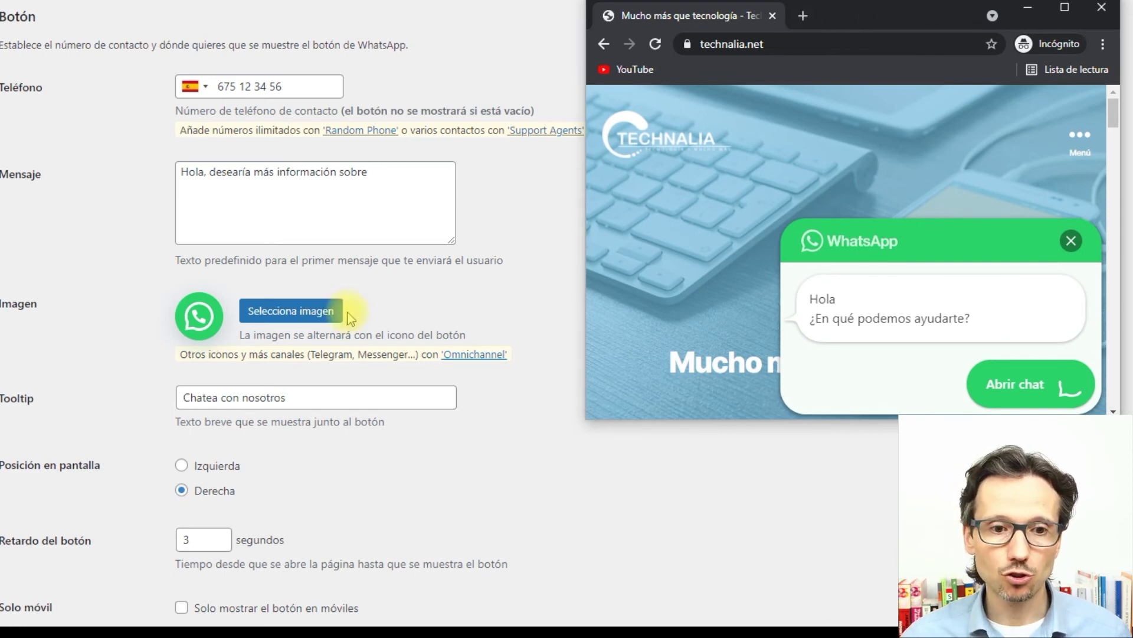
scroll(413, 351, "down", 8)
scroll(411, 376, "down", 8)
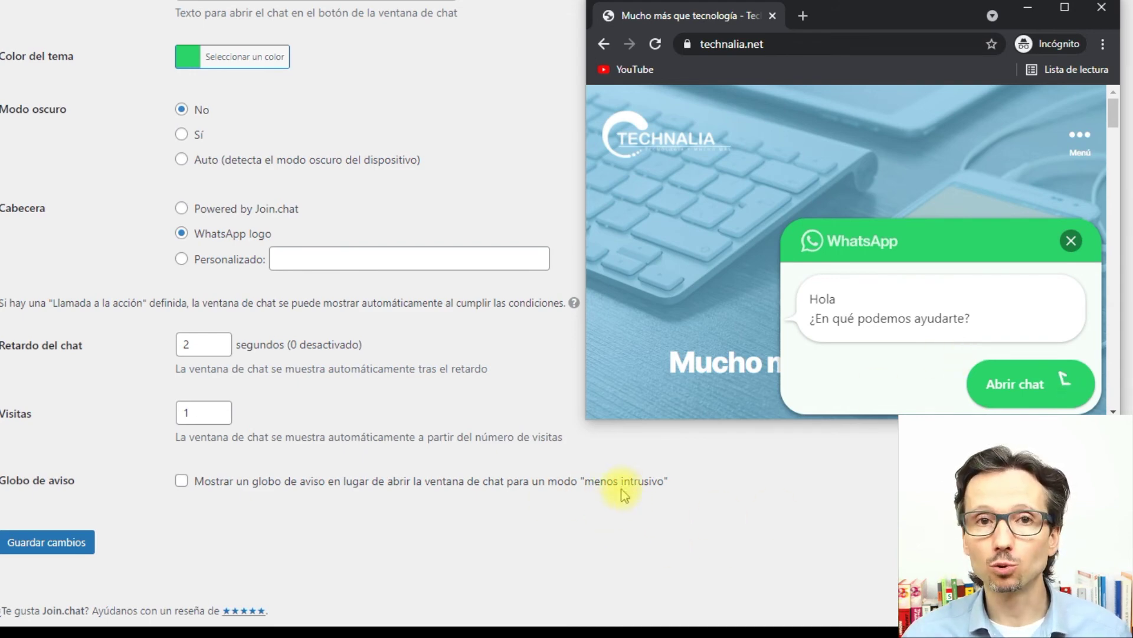
Step: Enable the Globo de aviso balloon, save it, and reload the Technalia site to test
left_click(273, 493)
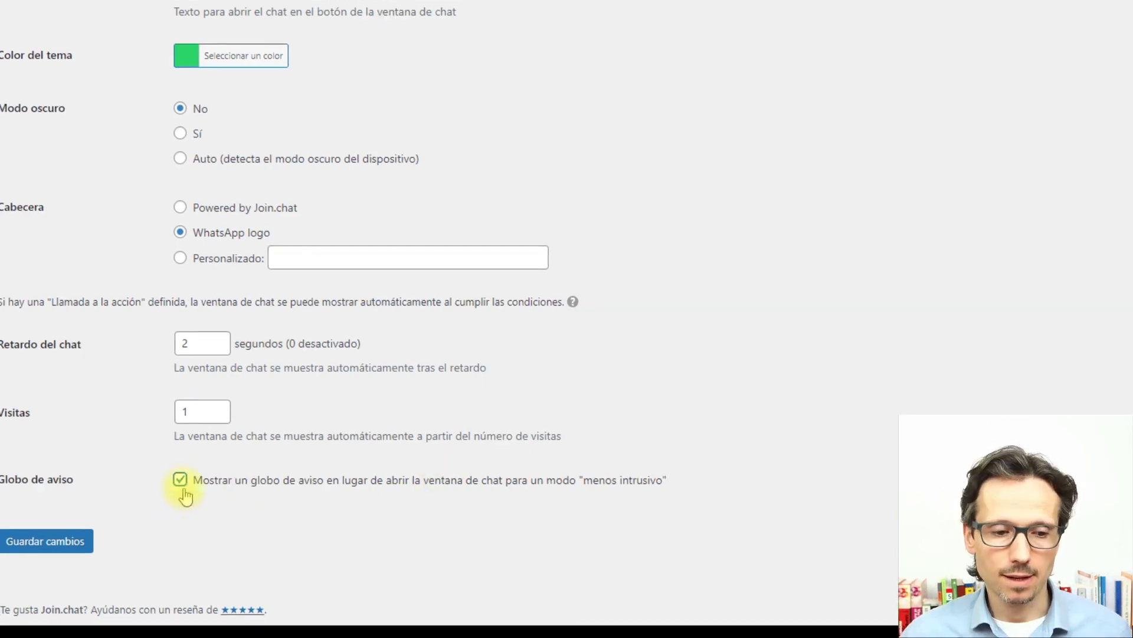
left_click(53, 549)
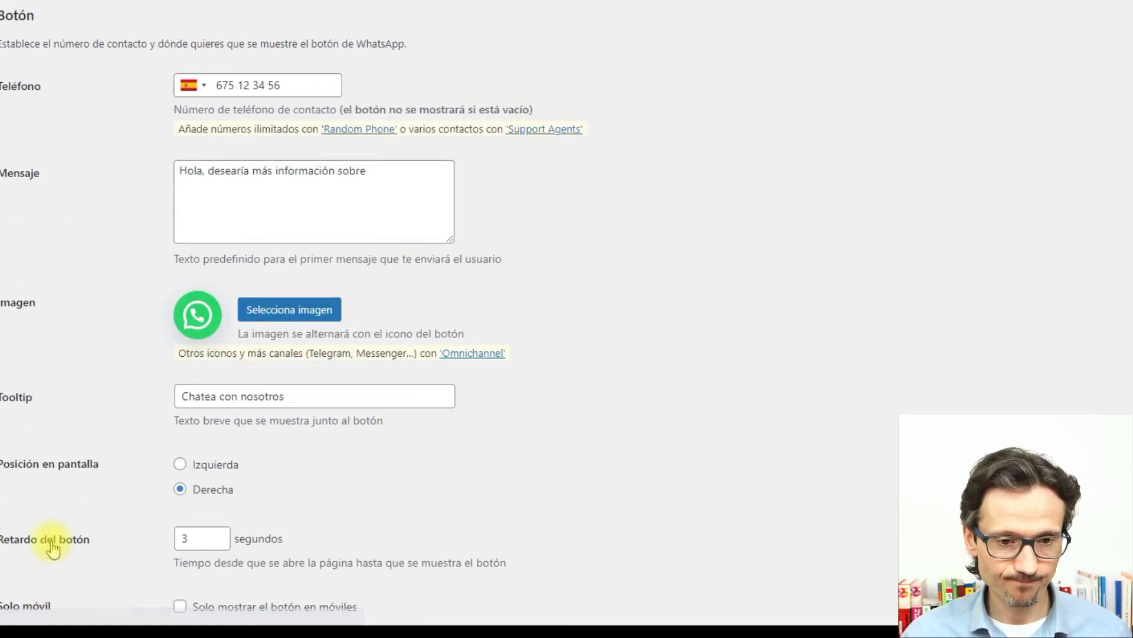
key("alt+Tab")
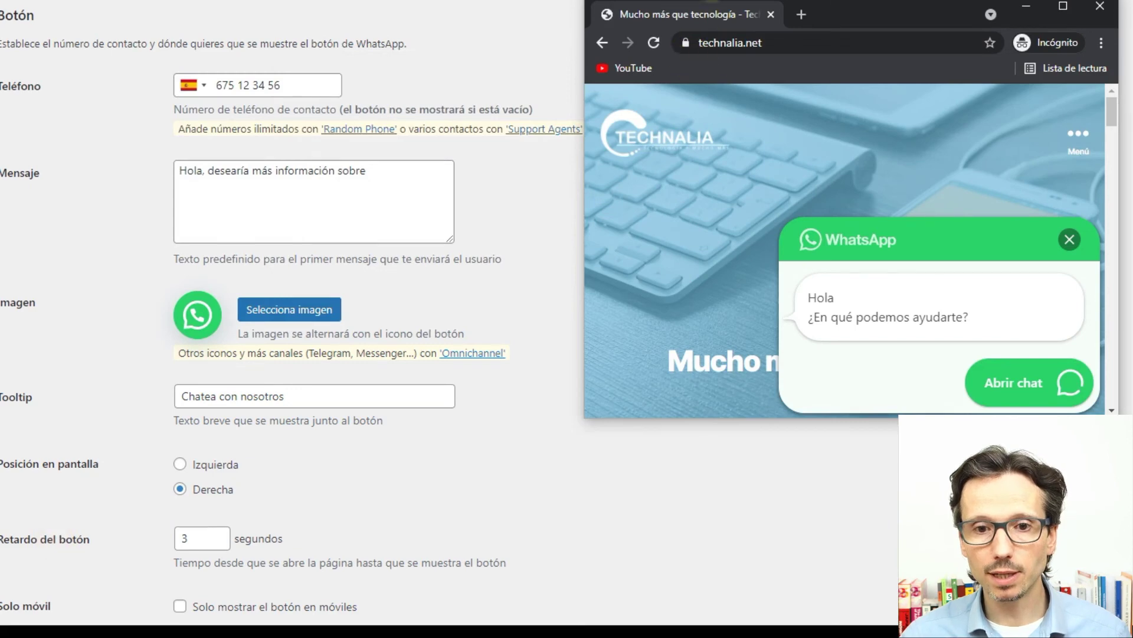
left_click(654, 43)
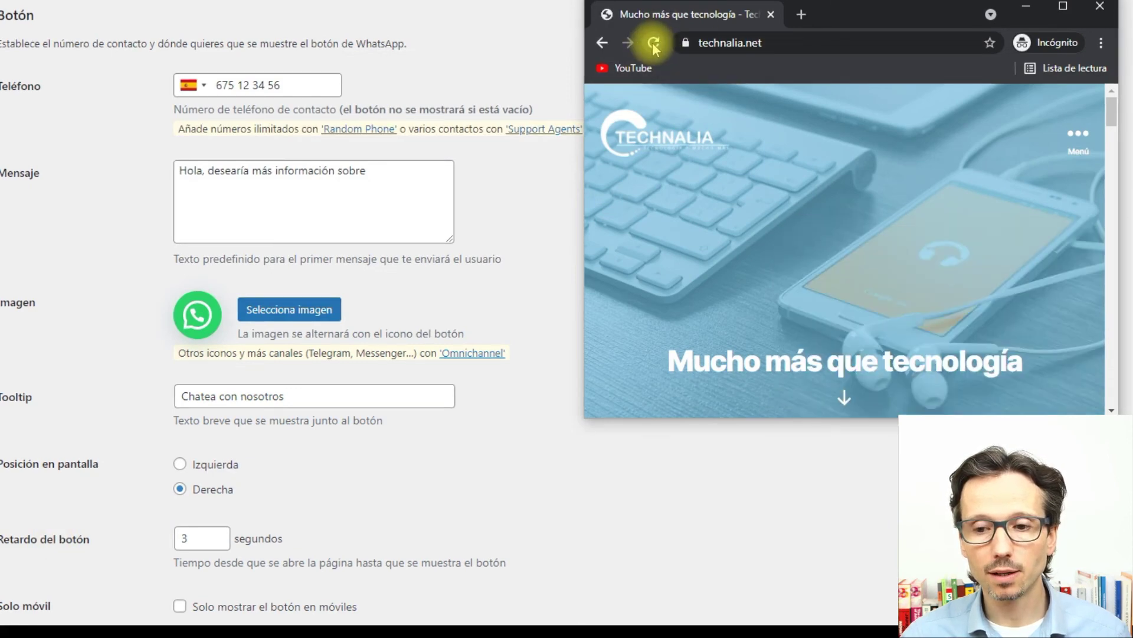